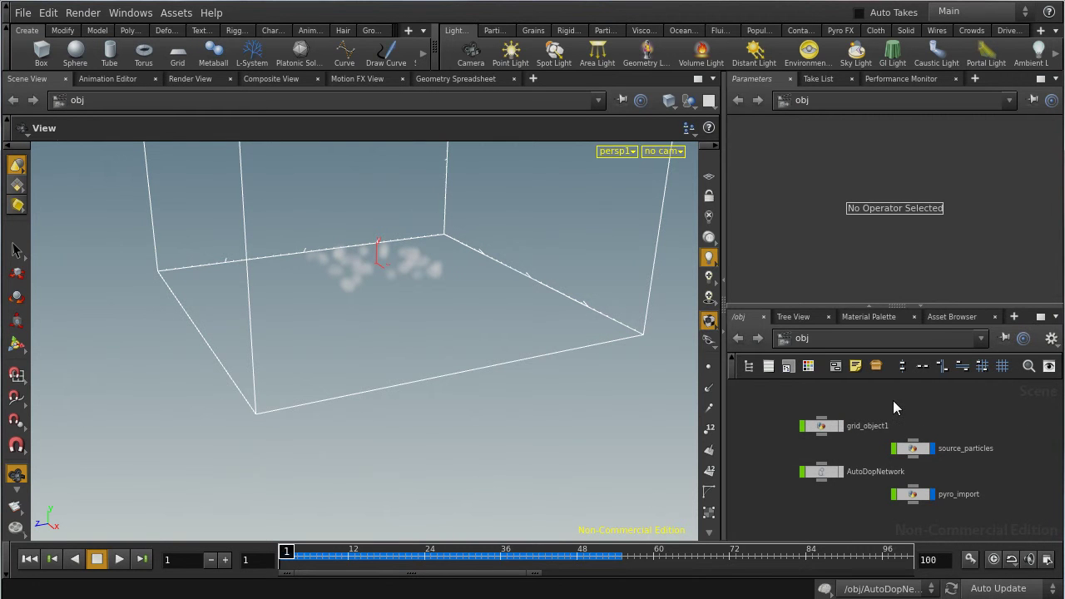
Look inside grid_object1 at its grid, then return to the obj-level network
double_click(825, 427)
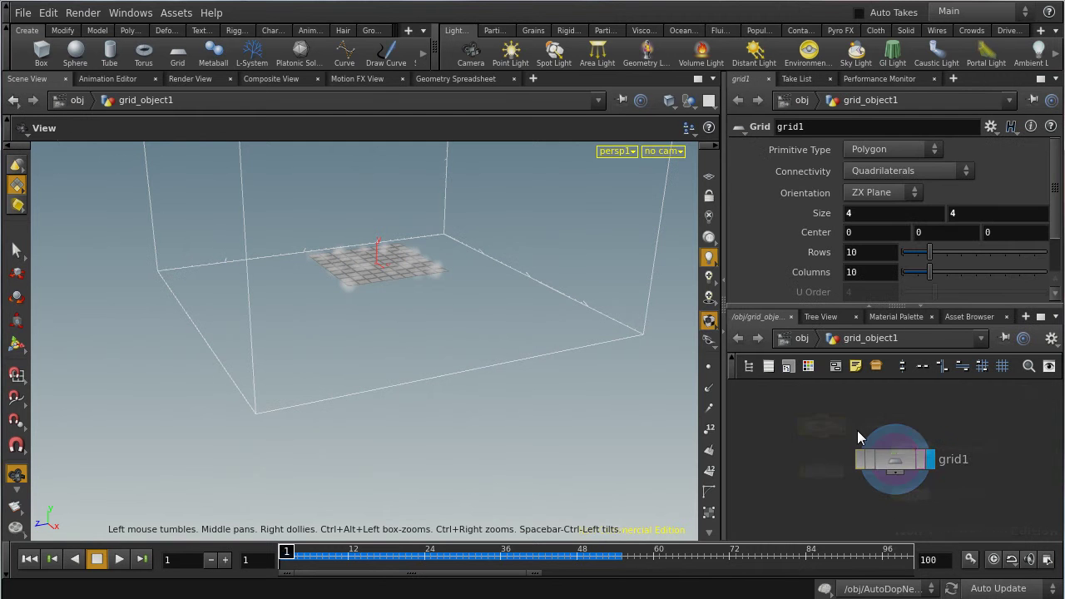
scroll(934, 231, "down", 2)
scroll(934, 231, "up", 2)
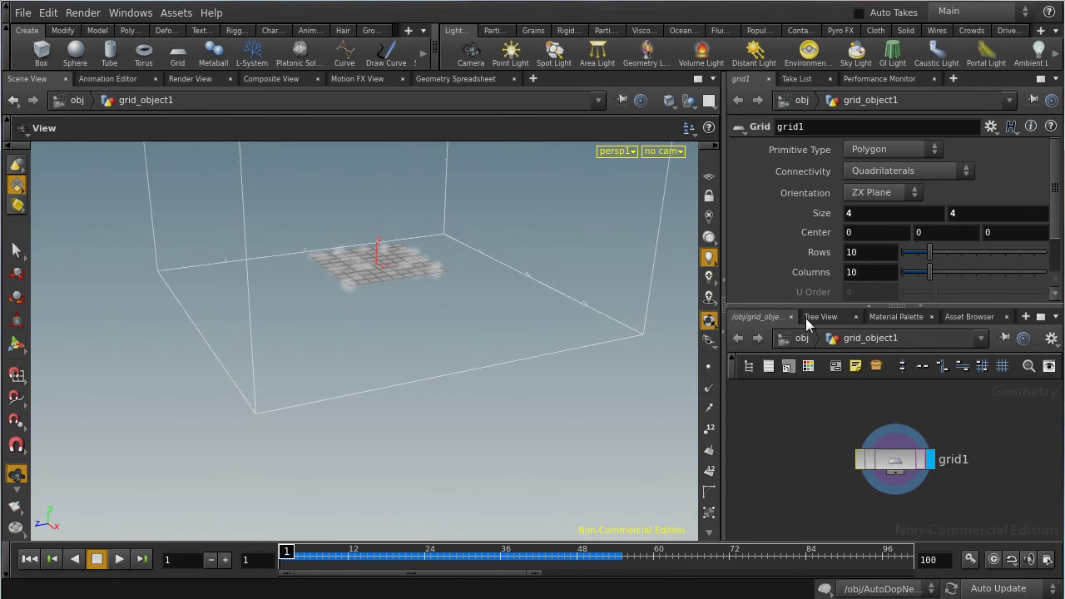
left_click(790, 342)
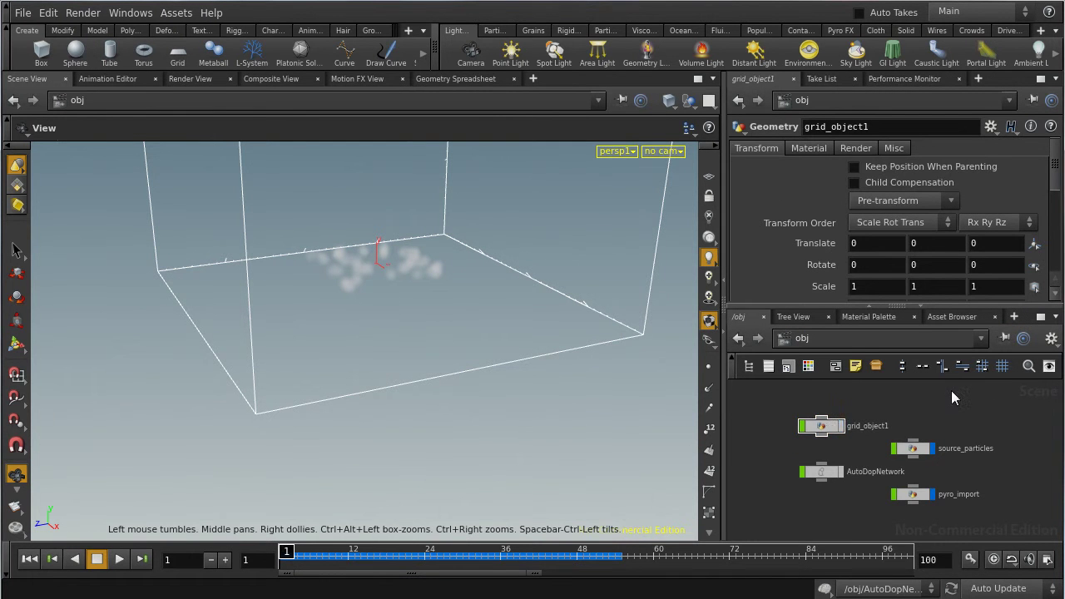
Show the Particles shelf and view AutoDopNetwork's time step 0.0416667 and 1 sub step
left_click(493, 31)
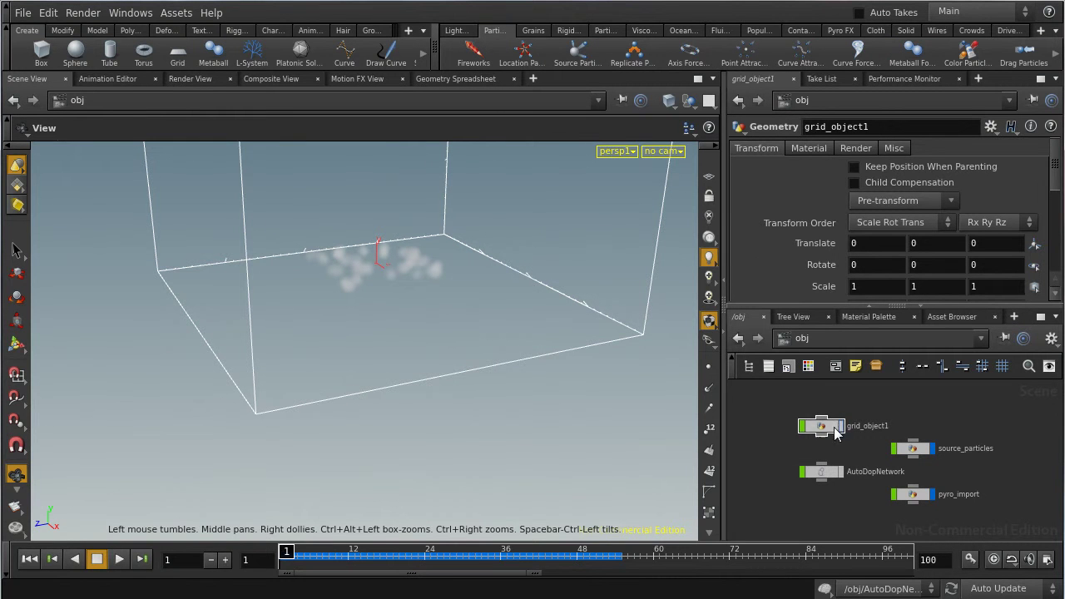
left_click(923, 453)
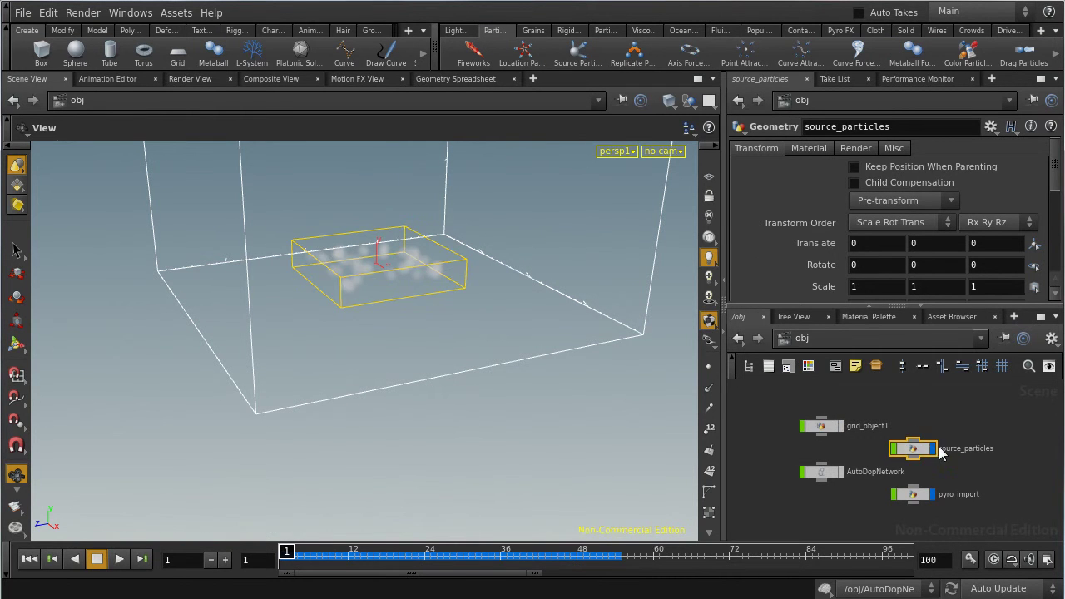
left_click(822, 472)
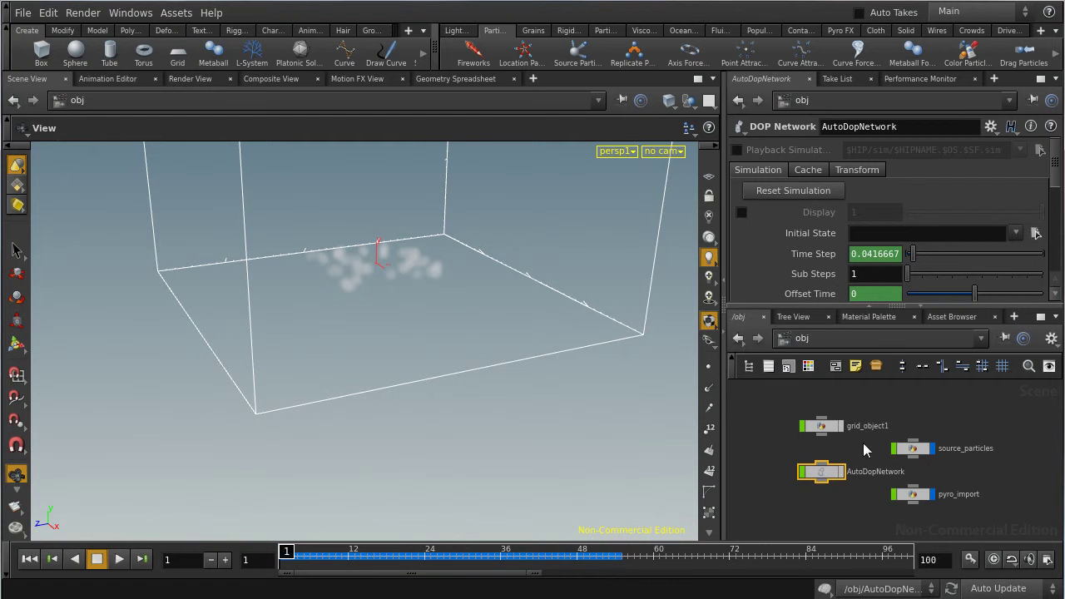
Inside source_particles, review fluidsource1's Container, Scalar and Velocity Volumes settings for the fuel attribute
double_click(913, 450)
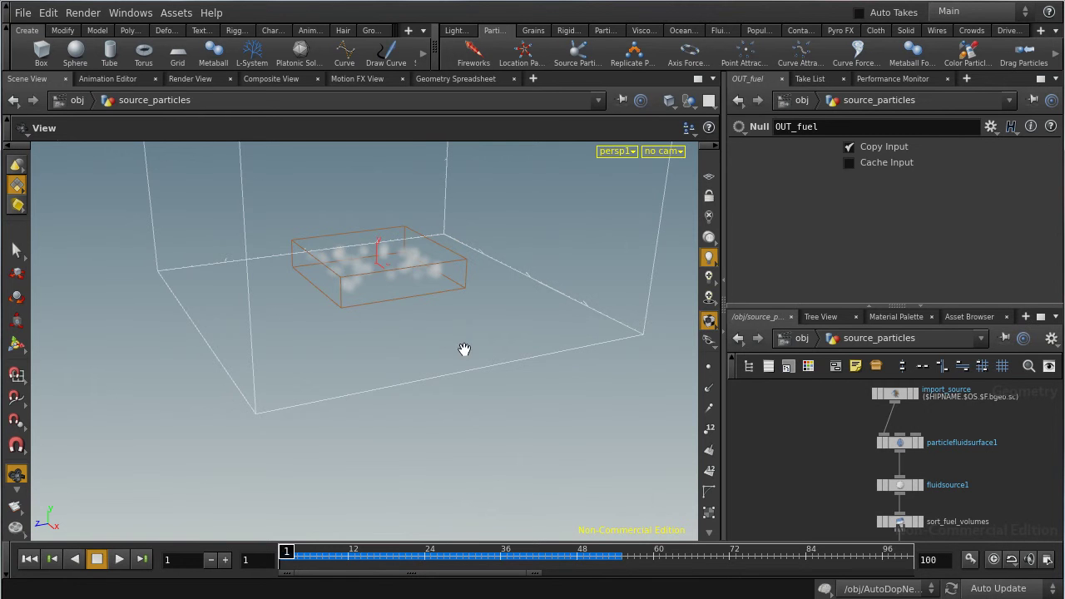
left_click(901, 485)
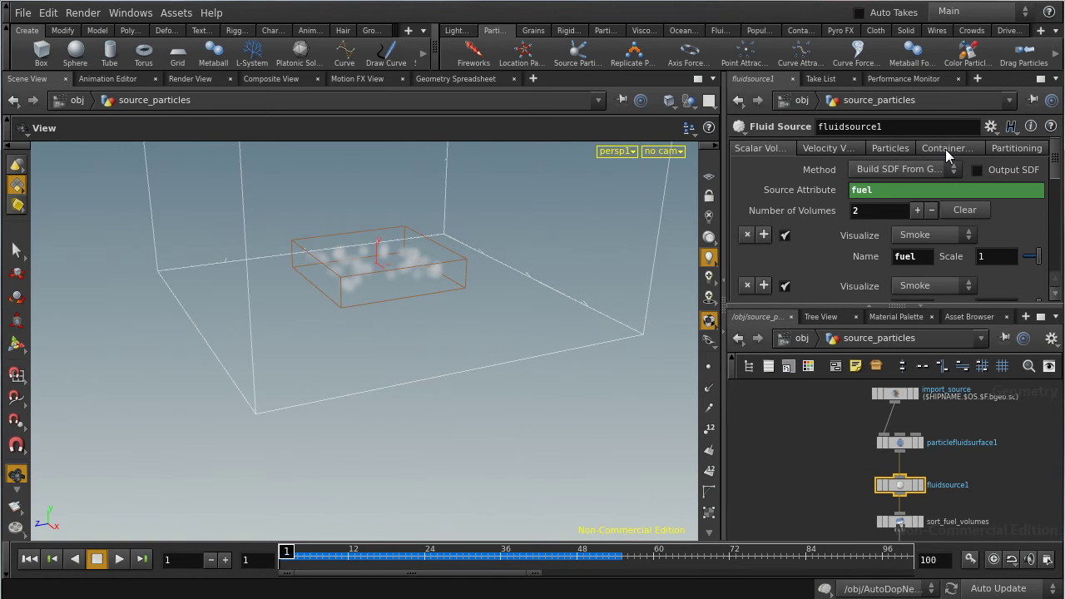
left_click(946, 149)
left_click(773, 149)
left_click(825, 148)
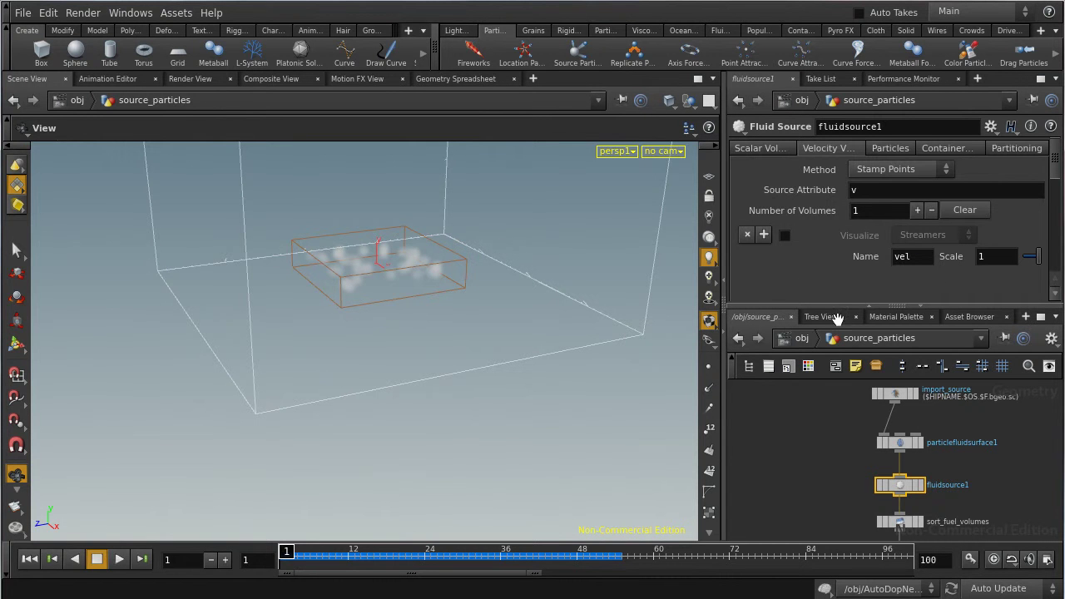
left_click(769, 150)
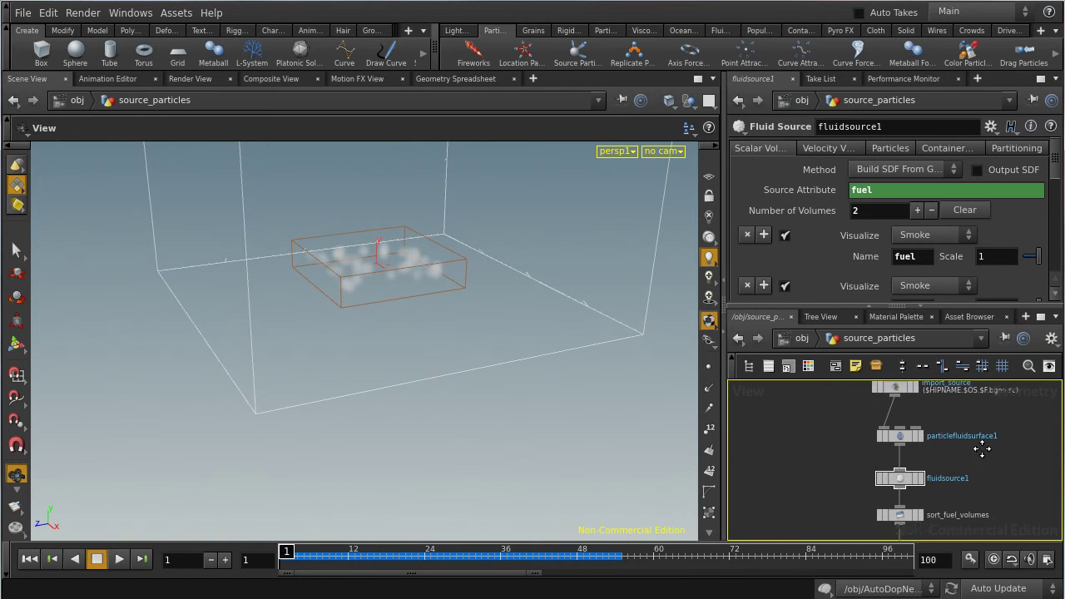
scroll(1005, 478, "down", 2)
middle_click_drag(1005, 475, 998, 441)
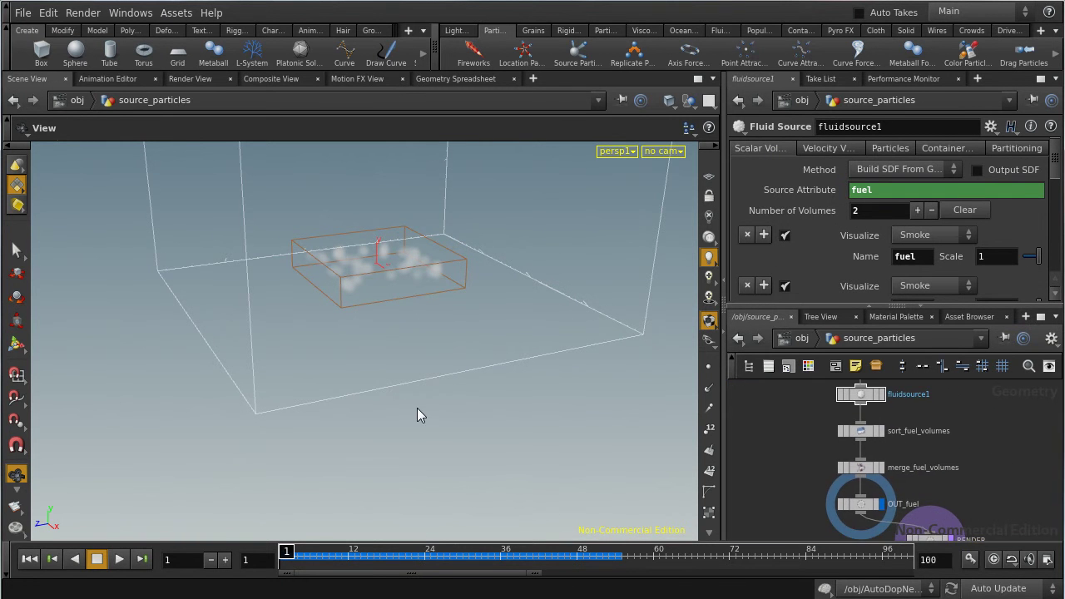
Switch to the Pyro FX shelf and review sort_fuel_volumes' naming settings
left_click(870, 401)
left_click(834, 31)
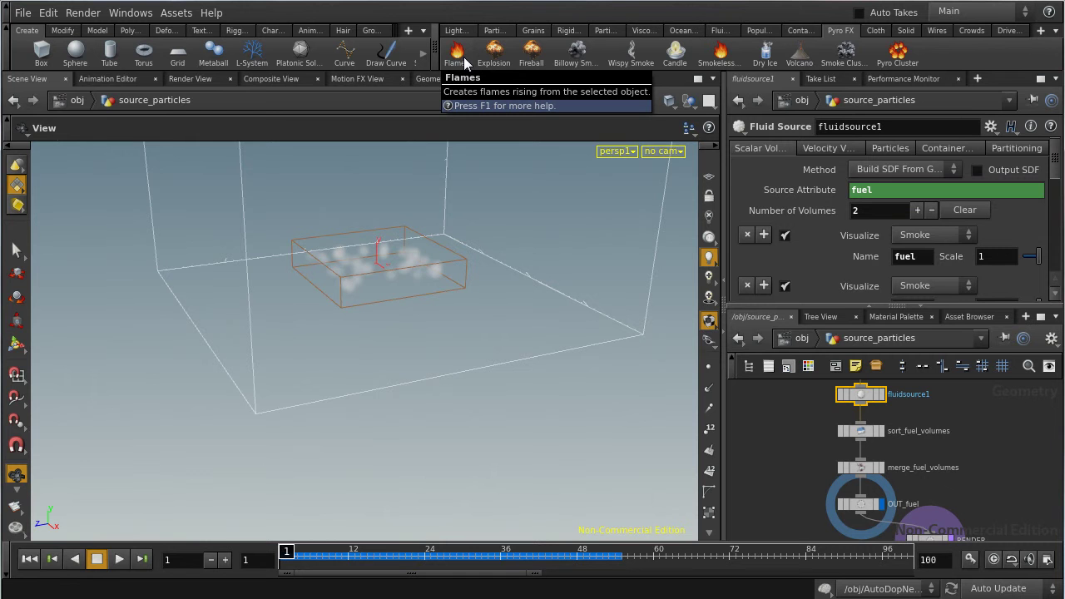
left_click(977, 443)
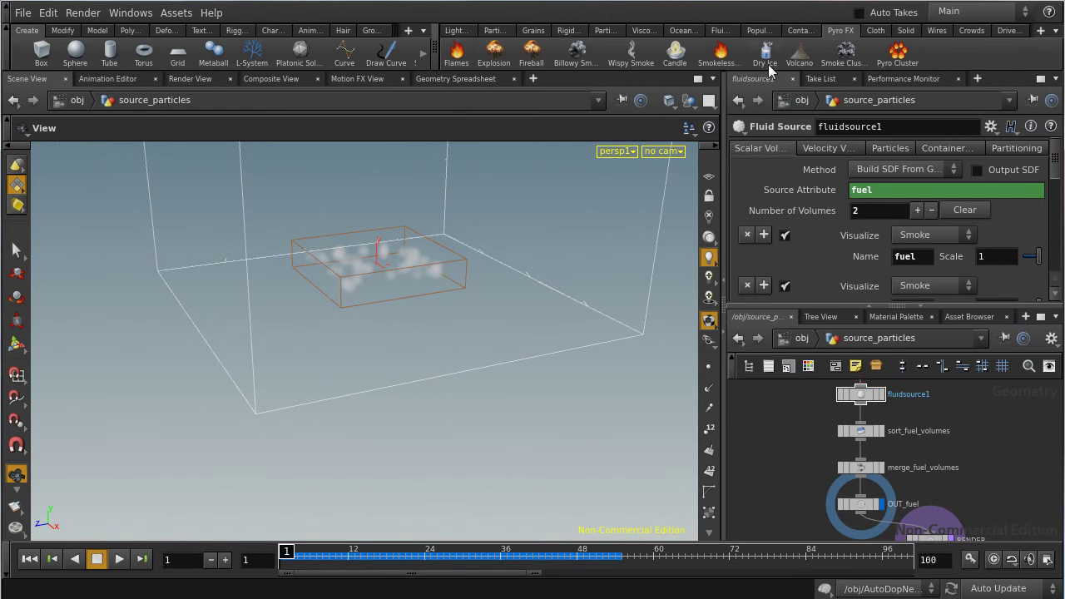
left_click(862, 431)
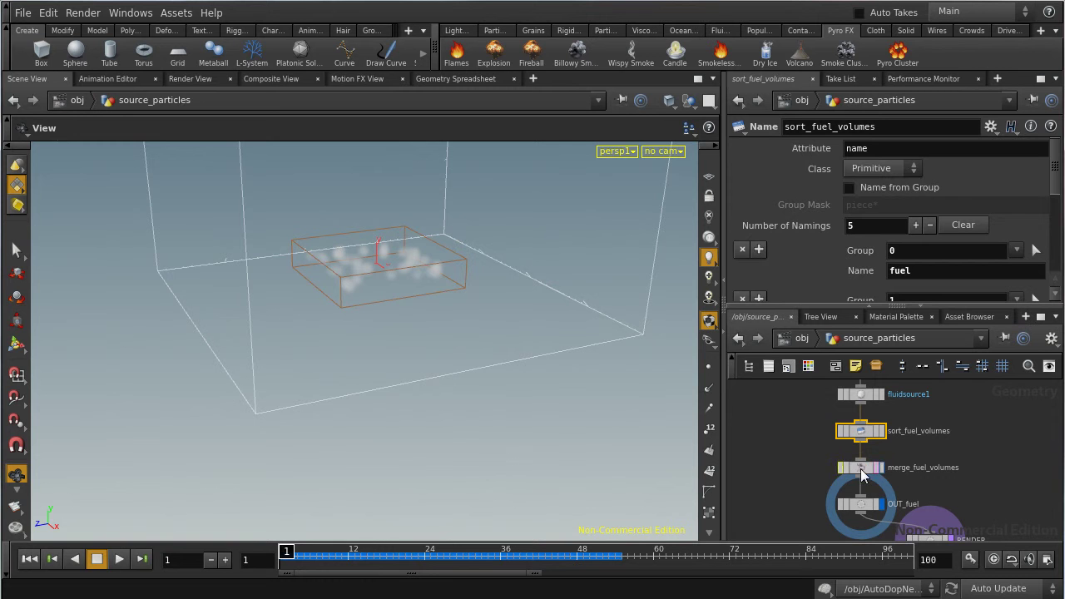
scroll(887, 250, "down", 5)
scroll(884, 255, "up", 5)
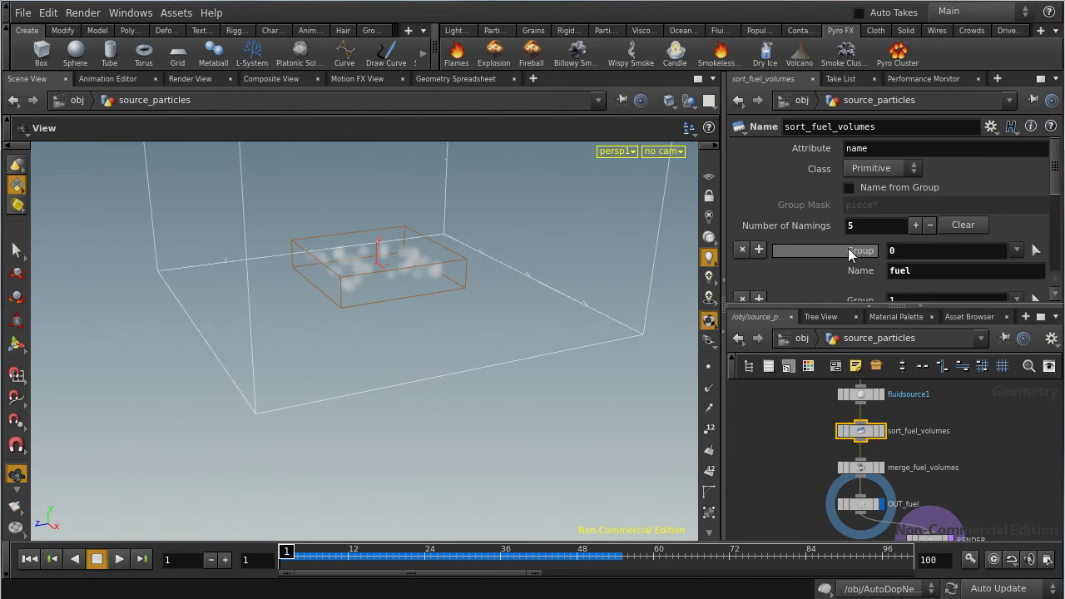
scroll(845, 246, "down", 1)
scroll(842, 245, "down", 2)
scroll(839, 274, "up", 4)
Inspect merge_fuel_volumes, OUT_fuel and RENDER, then return to the obj level
left_click(986, 462)
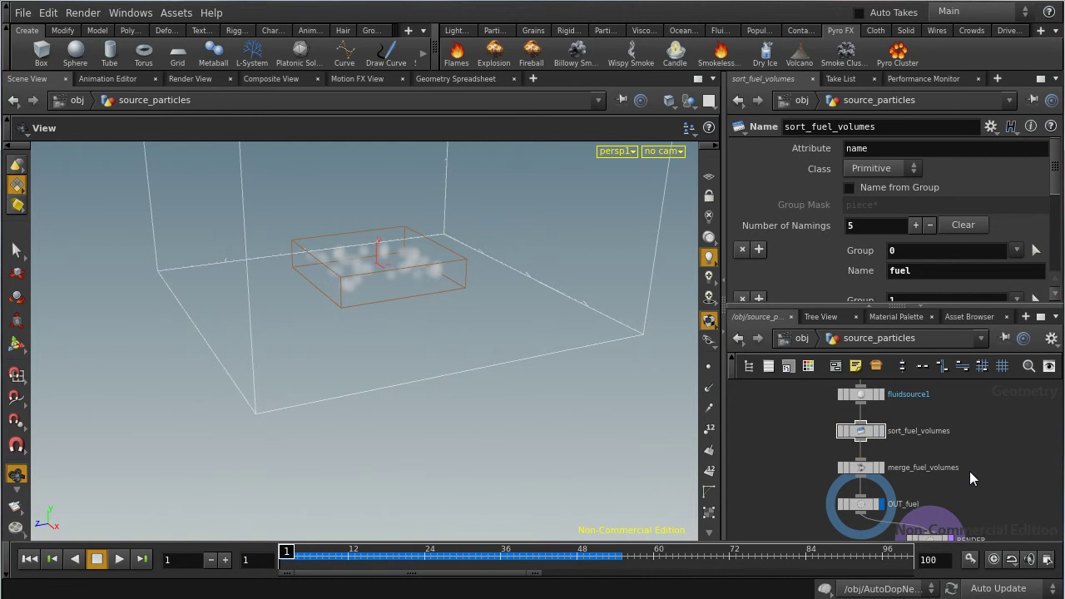
left_click(862, 469)
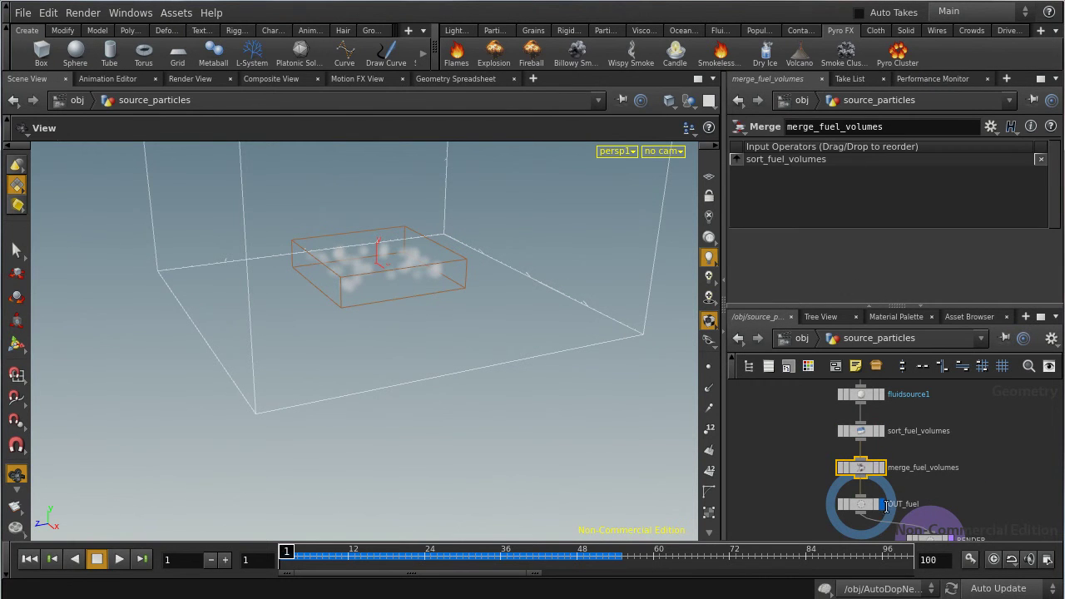
left_click(973, 491)
scroll(972, 490, "up", 2)
middle_click_drag(975, 486, 977, 435)
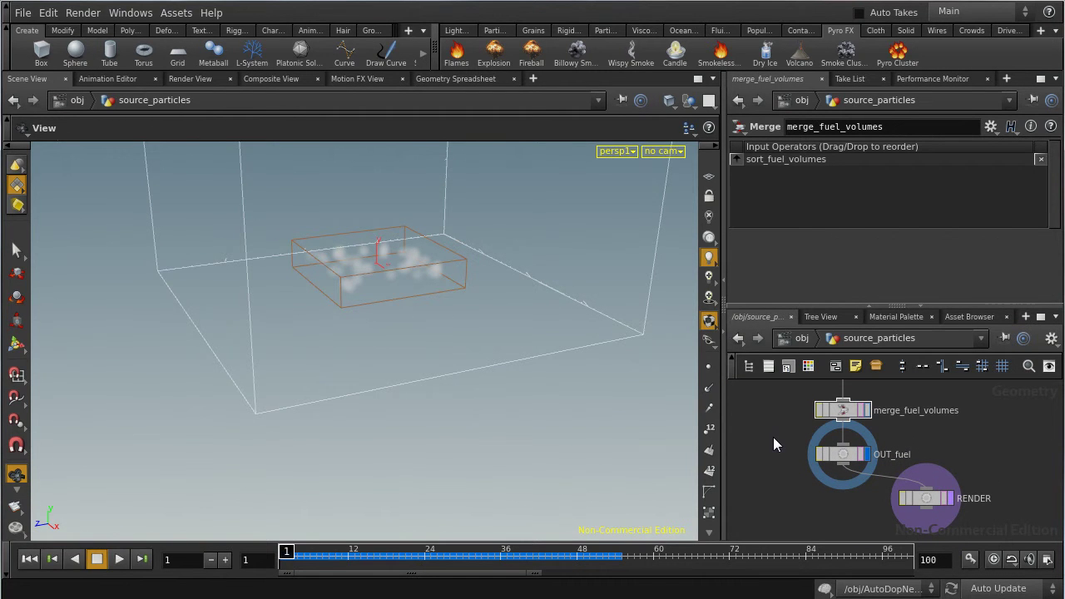
left_click(845, 455)
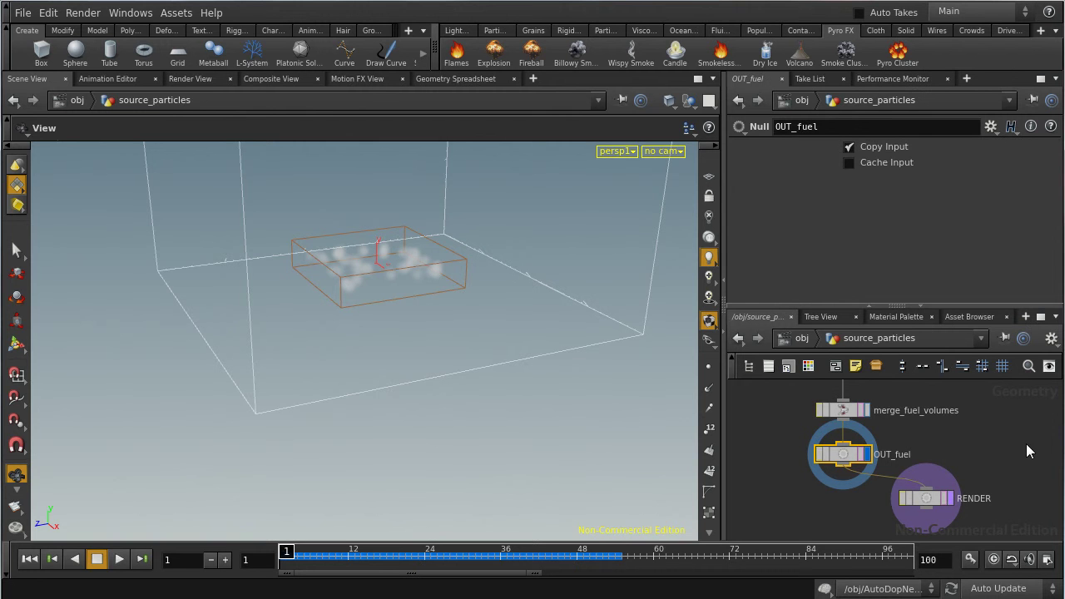
left_click_drag(944, 504, 948, 506)
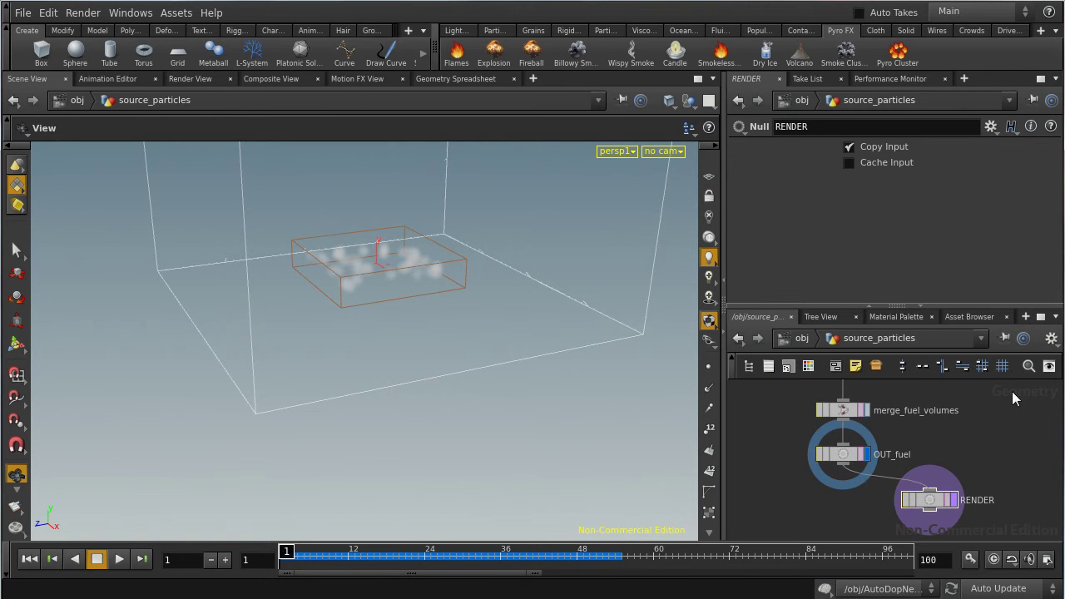
left_click(795, 340)
Inside AutoDopNetwork, view popaxisforce1's speeds: orbit 3, lift 0, suction 5
double_click(822, 473)
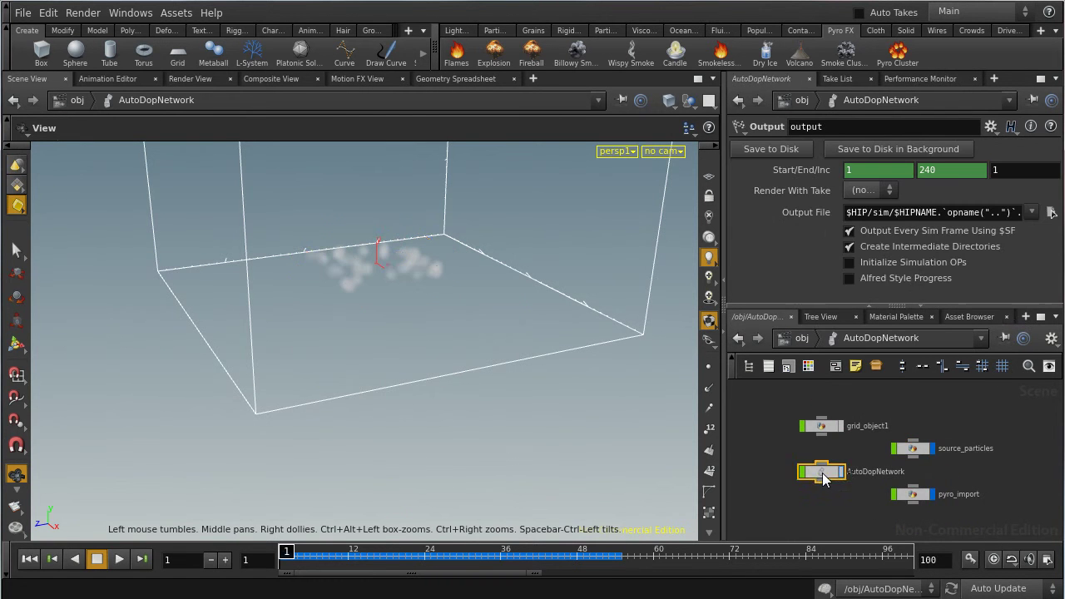
middle_click_drag(1000, 454, 994, 508)
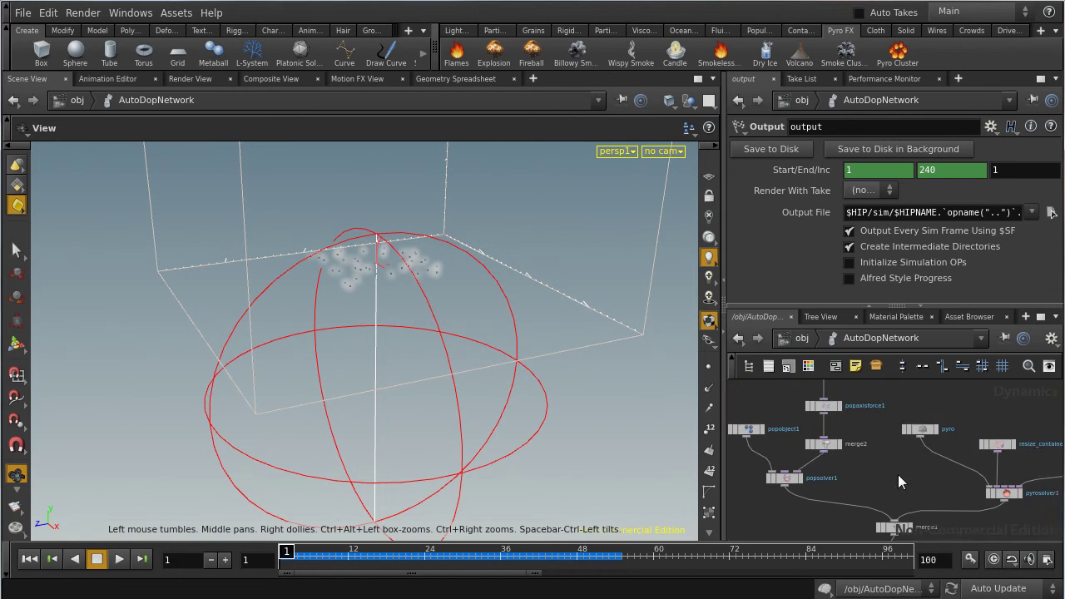
middle_click_drag(897, 474, 938, 541)
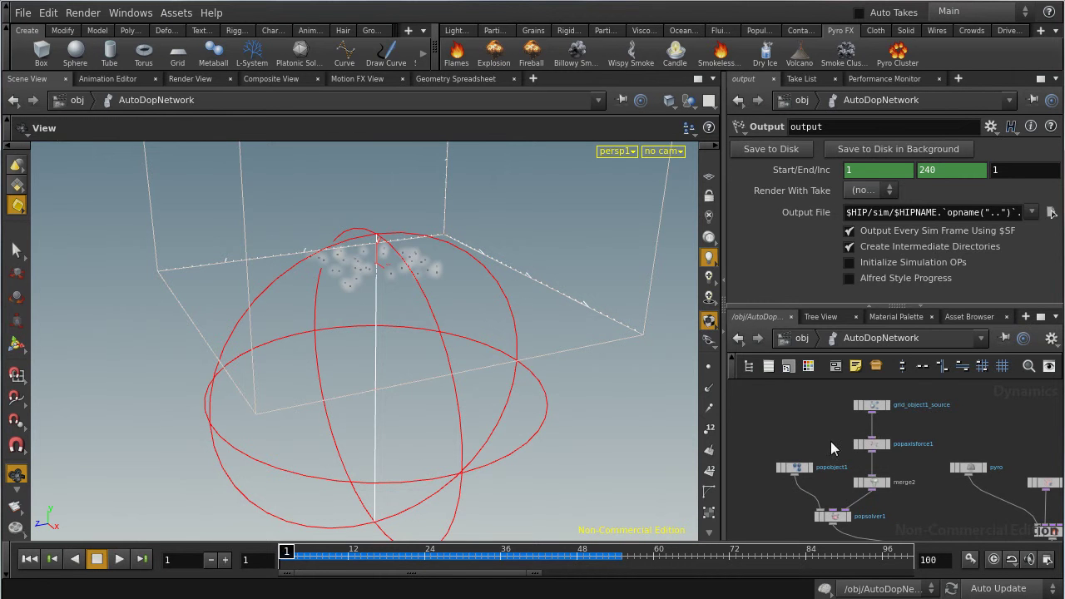
left_click(873, 447)
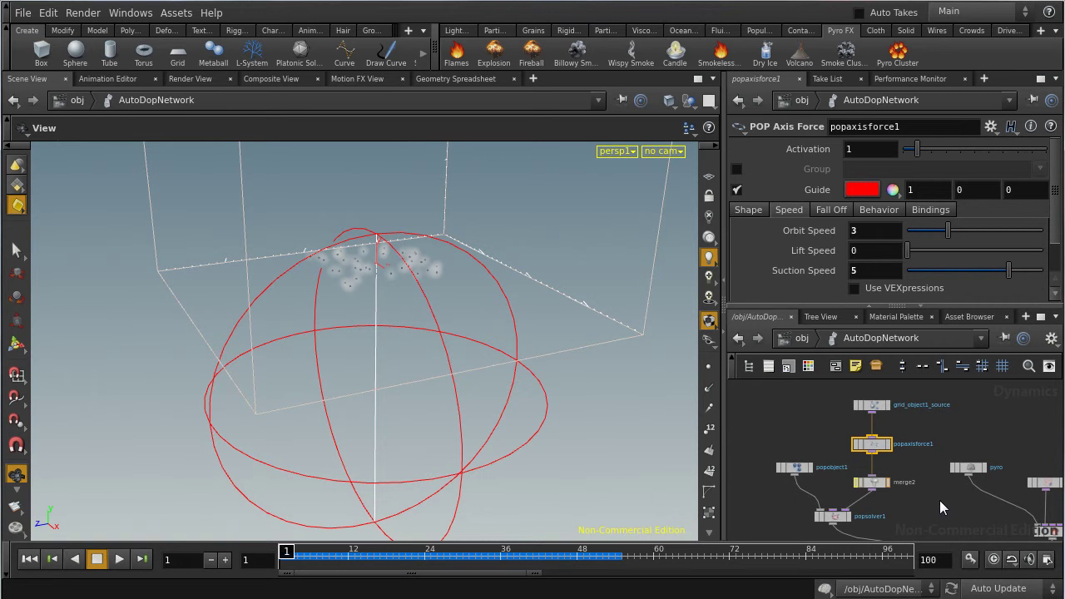
middle_click_drag(962, 510, 910, 487)
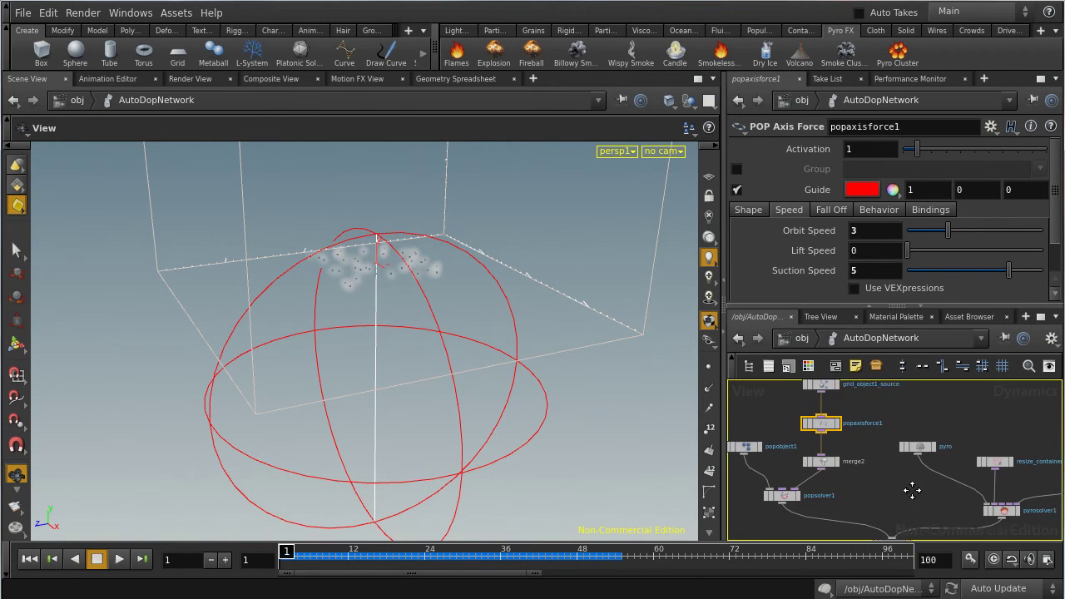
Review grid_object1_source's birth settings: constant birth rate 800, life expectancy 3
left_click(834, 392)
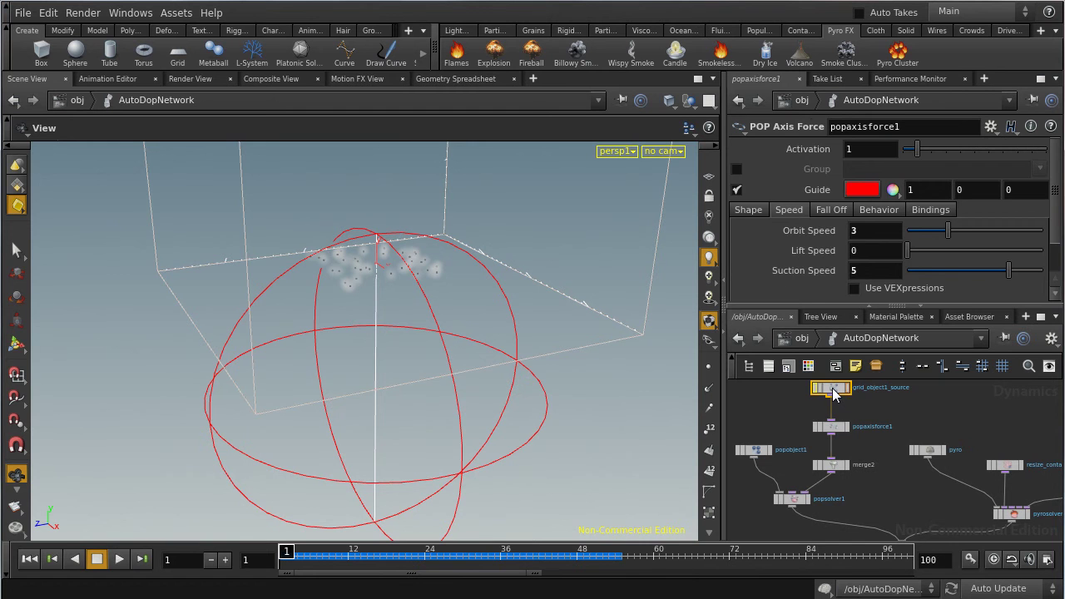
left_click(788, 169)
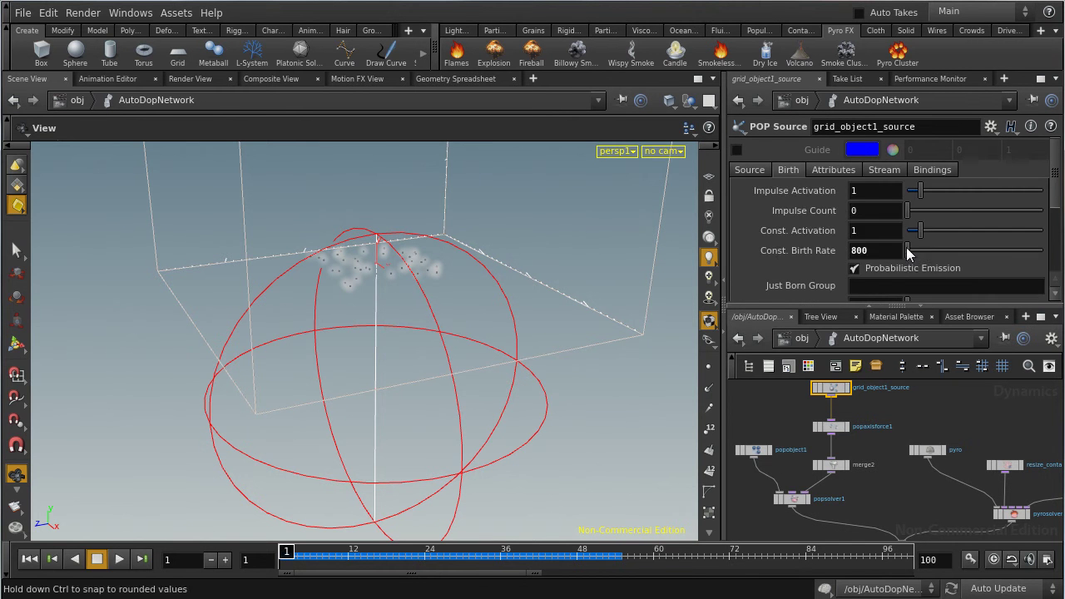
scroll(871, 262, "down", 1)
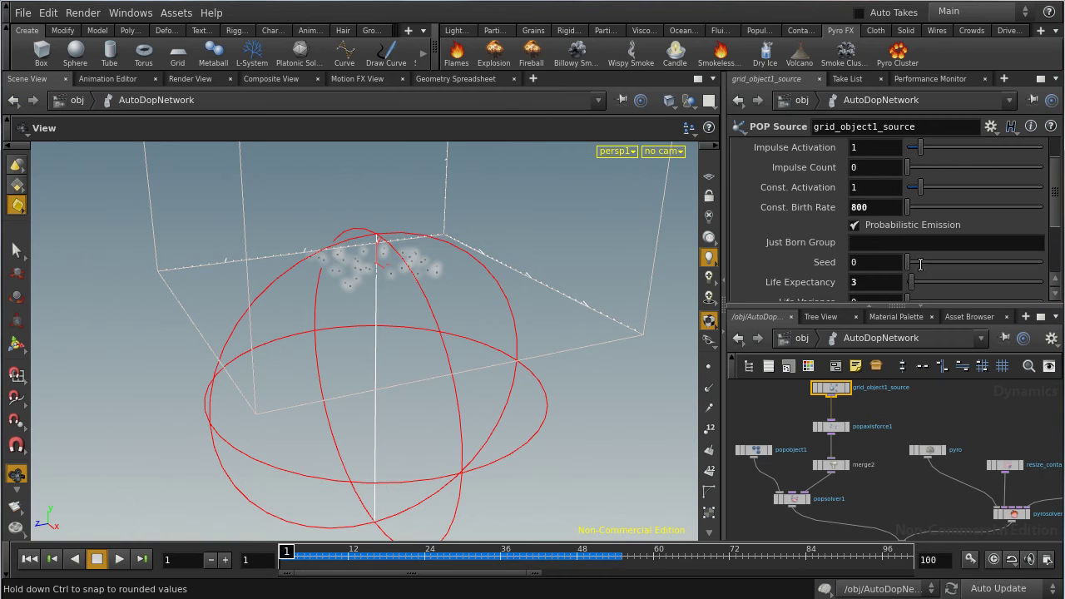
scroll(824, 244, "down", 3)
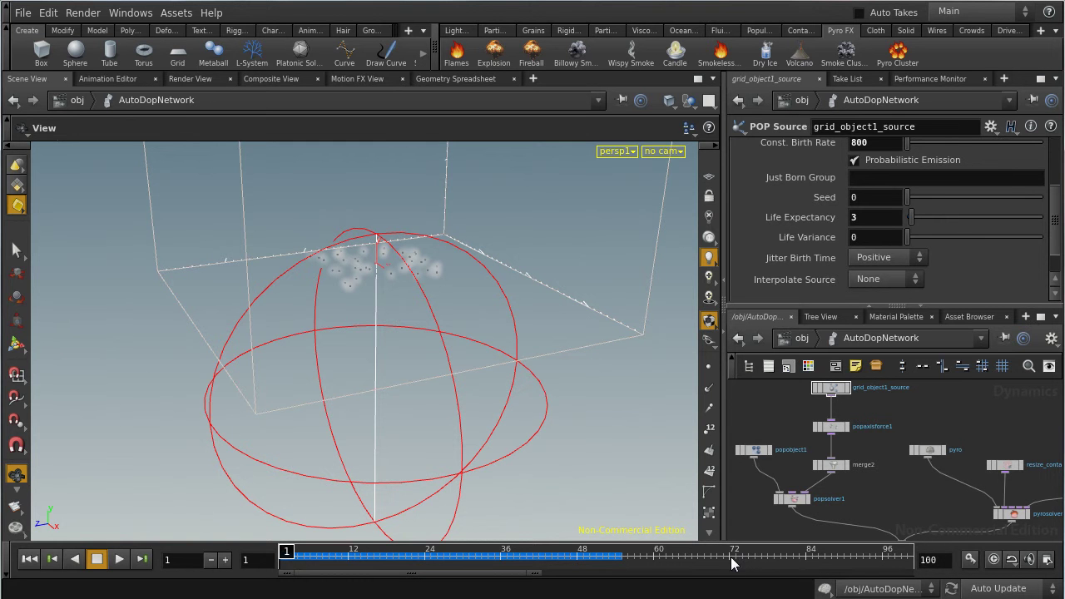
Turn on Real Time playback for the particle simulation
left_click(993, 562)
left_click(855, 160)
scroll(873, 198, "up", 2)
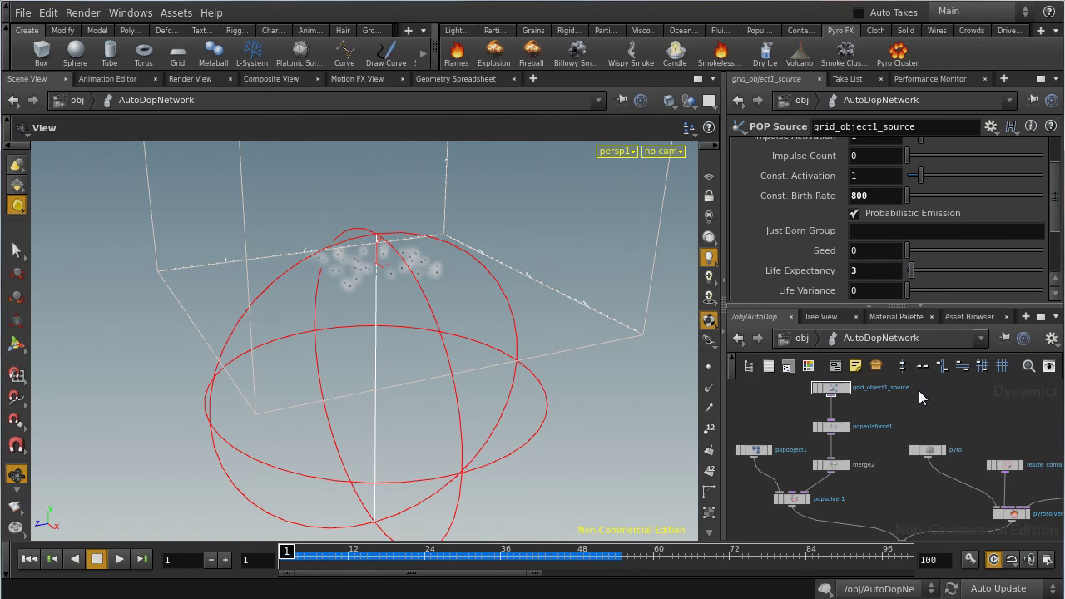
Display particlefluidsurface1 inside source_particles and jump to frame 48
left_click(797, 340)
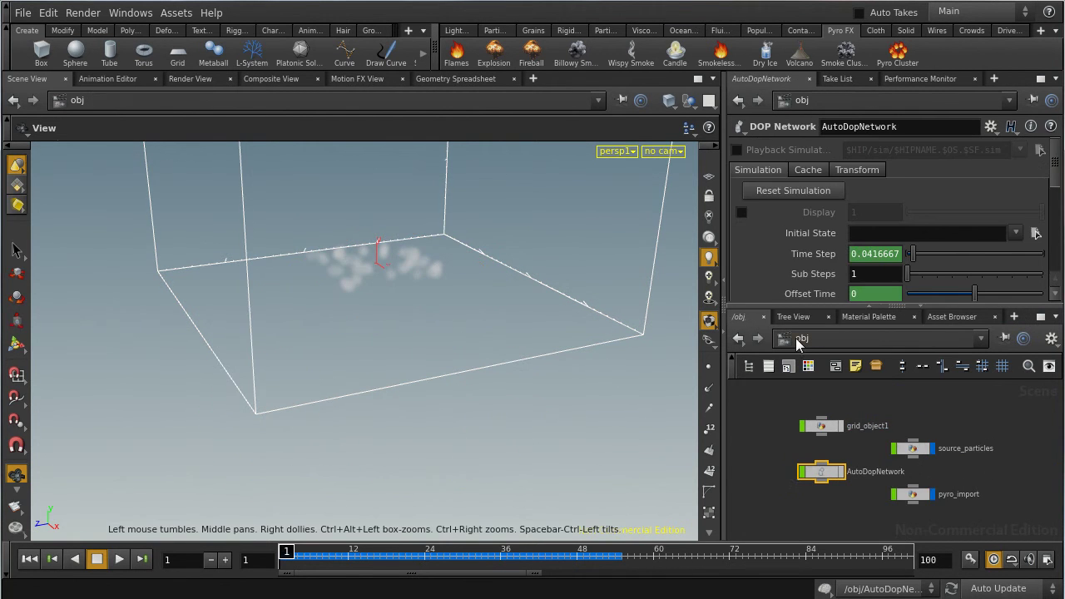
double_click(917, 449)
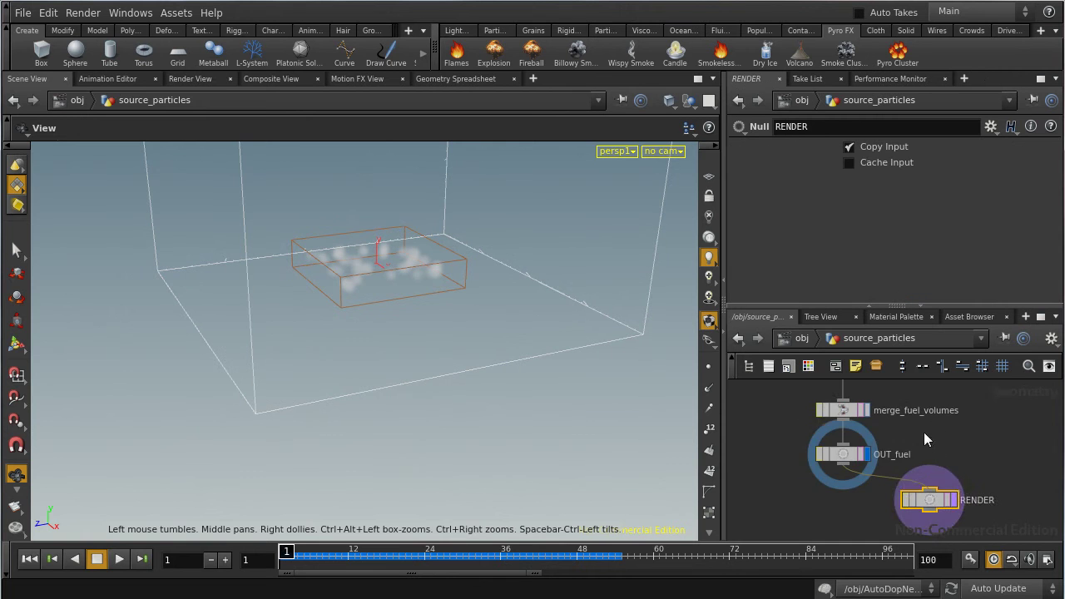
middle_click_drag(983, 427, 978, 528)
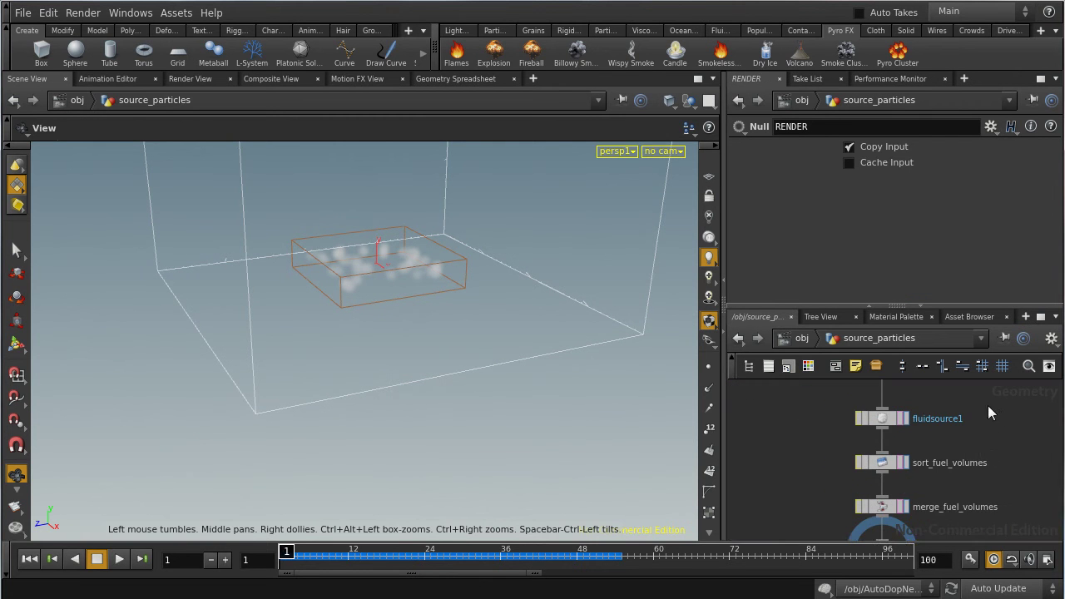
middle_click_drag(989, 414, 987, 493)
left_click(908, 454)
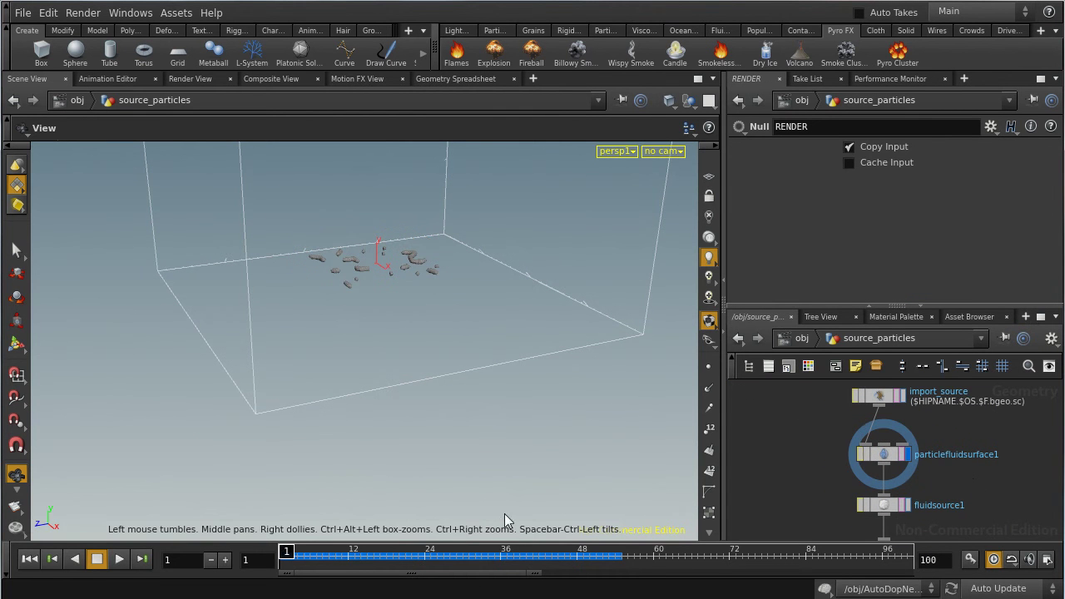
left_click(580, 564)
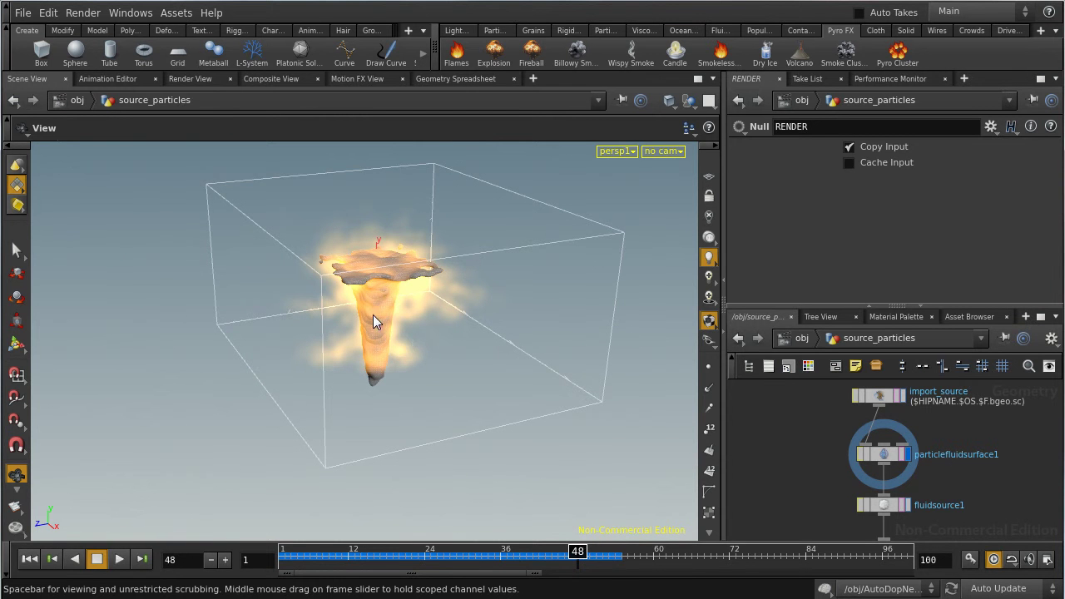
Inspect the fluid surface up close, then display the OUT_fuel volume instead
right_click_drag(375, 306, 592, 290)
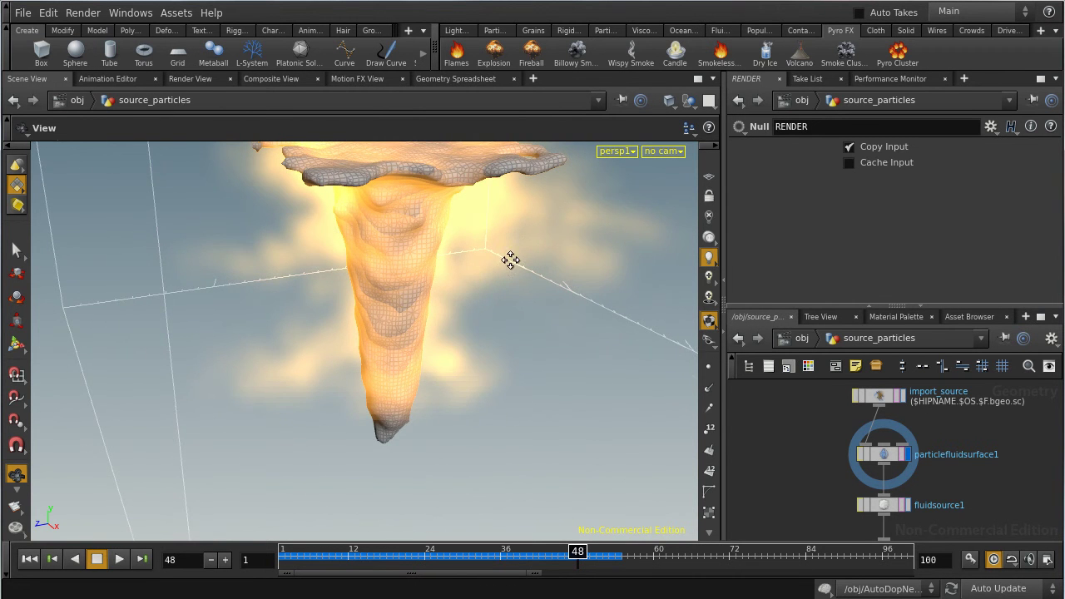
left_click_drag(506, 257, 479, 233)
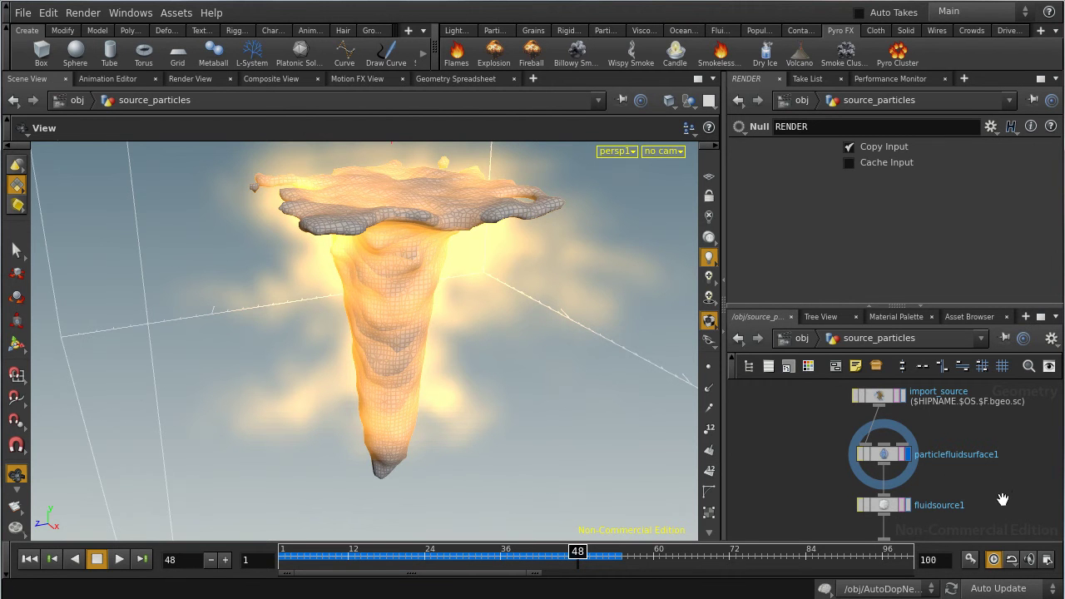
scroll(985, 475, "down", 1)
middle_click_drag(973, 473, 946, 374)
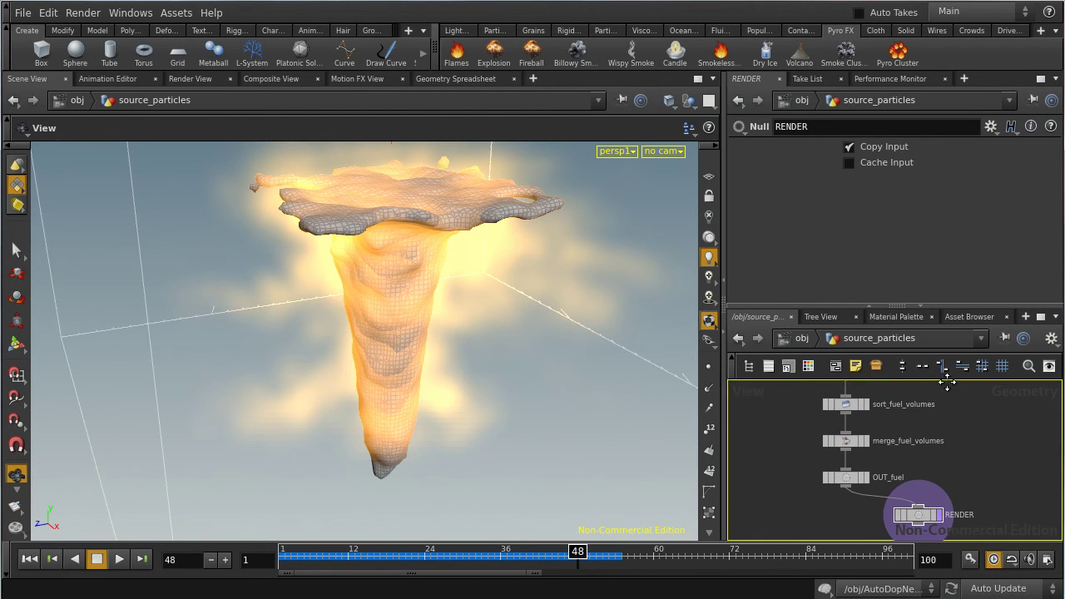
left_click(868, 478)
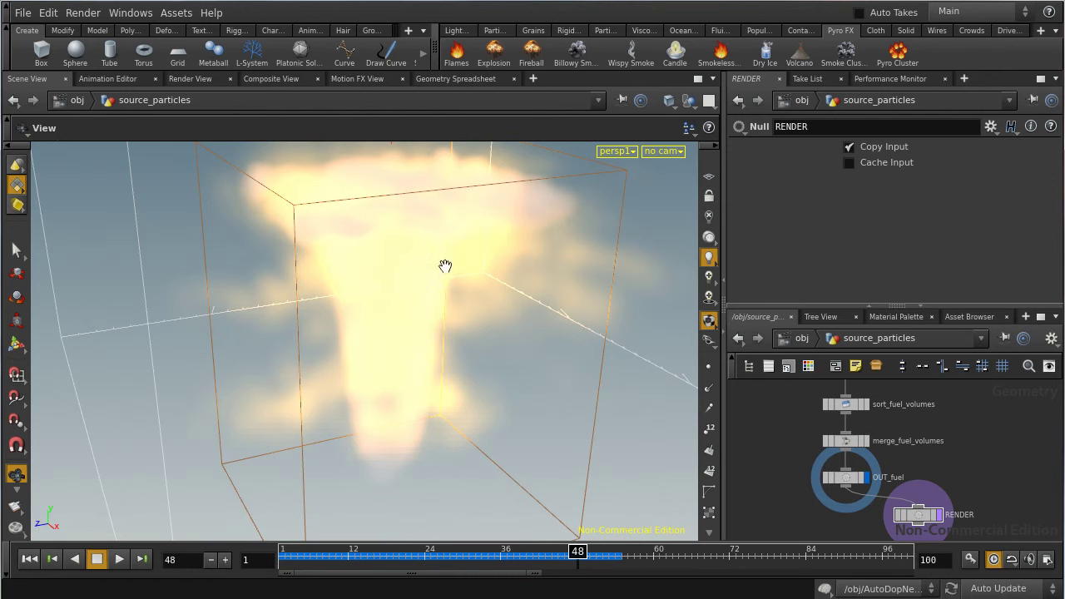
Go from /obj into AutoDopNetwork and bring the pyro solver nodes into view
left_click(801, 339)
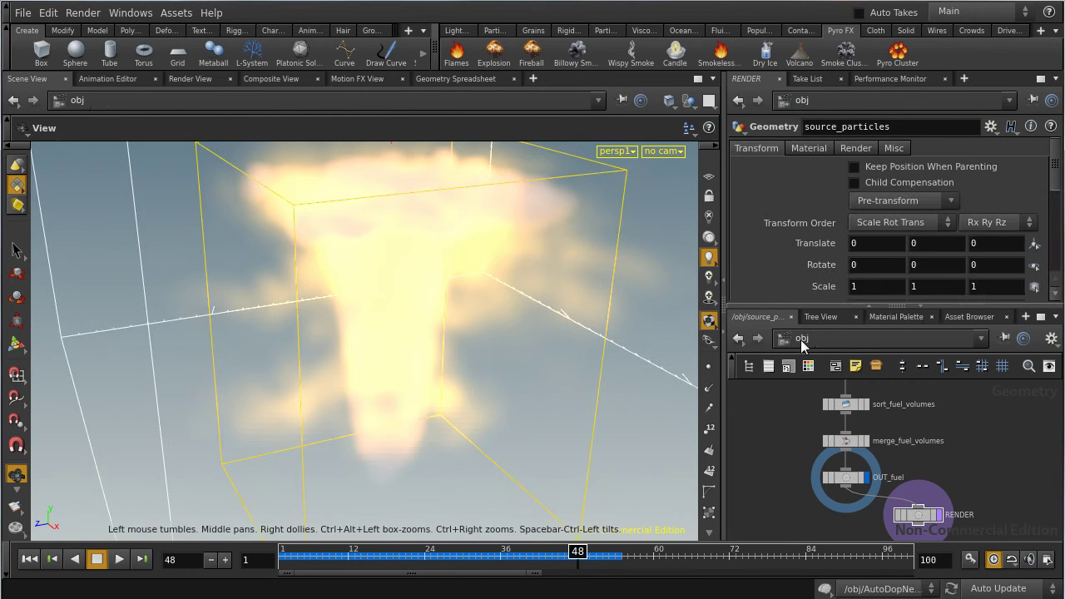
middle_click_drag(988, 472, 809, 458)
double_click(809, 458)
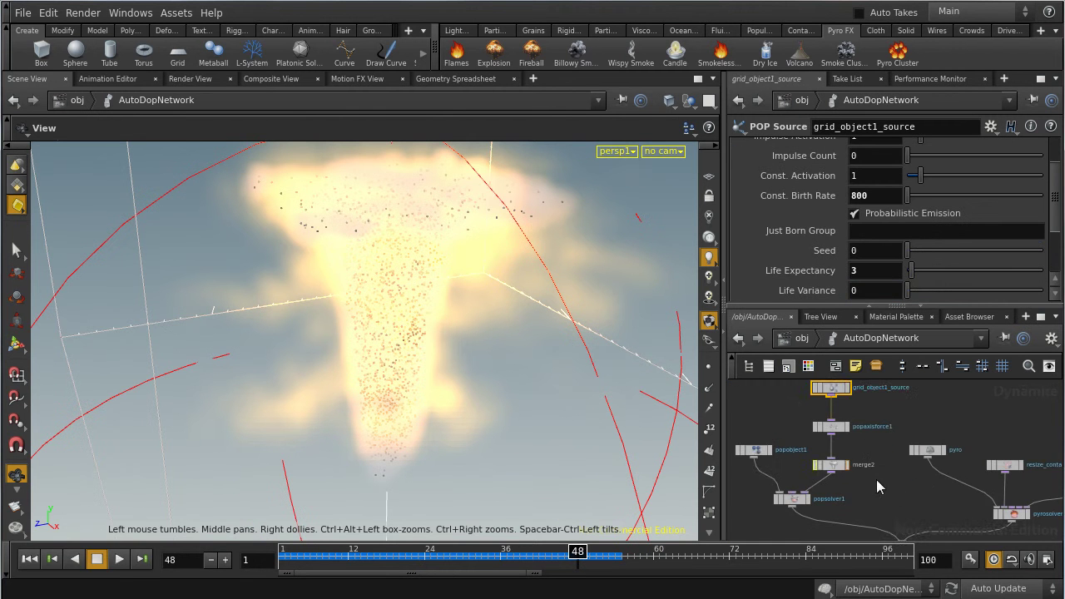
middle_click_drag(887, 468, 829, 476)
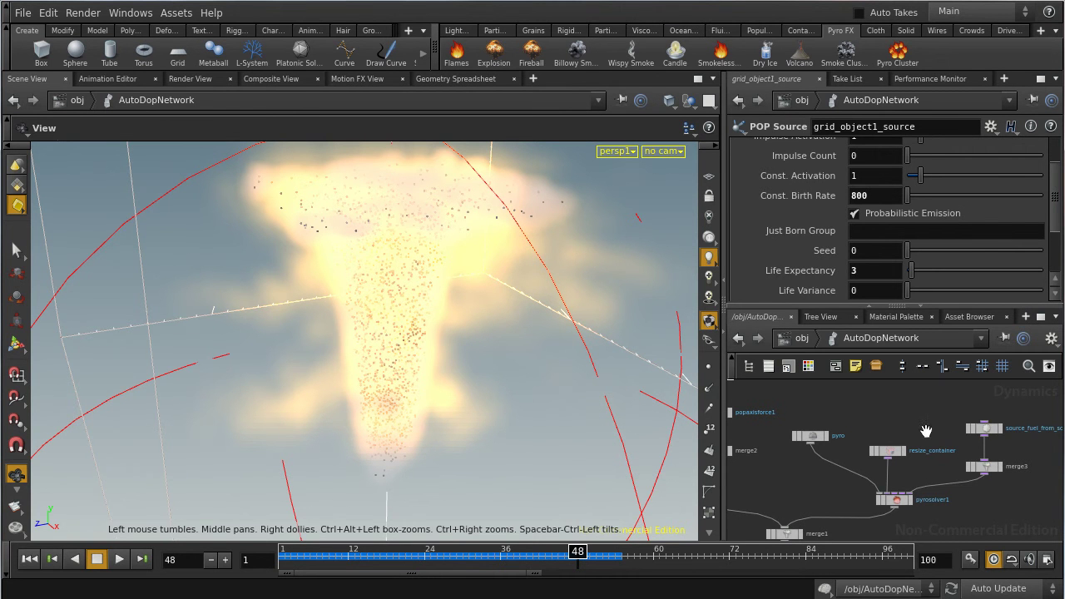
Review pyrosolver1's Combustion and Simulation settings: cooling rate 0.8, buoyancy lift 8.175
left_click(894, 500)
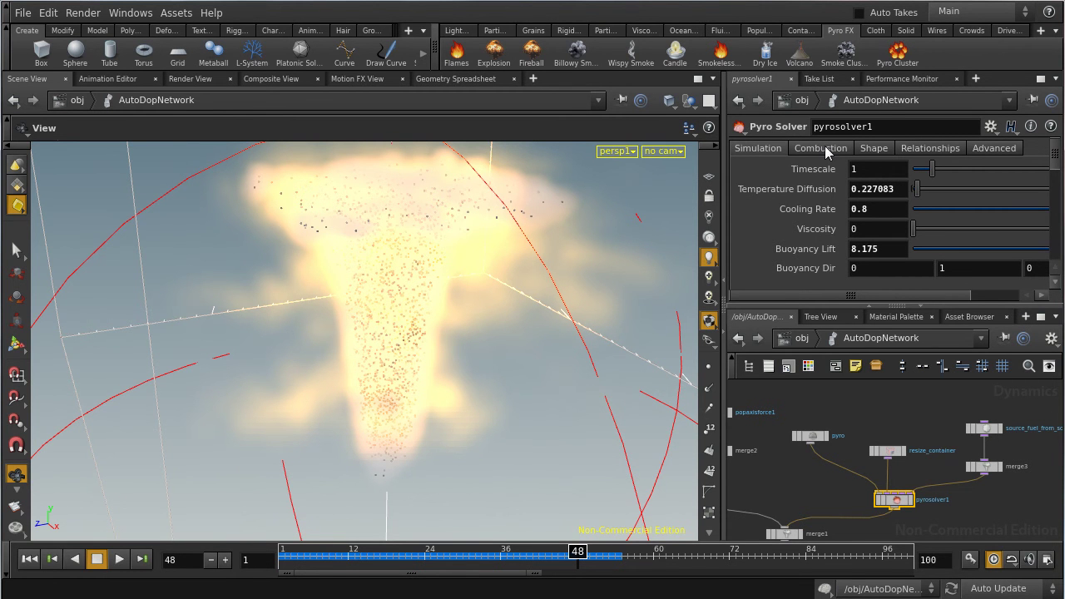
left_click(813, 150)
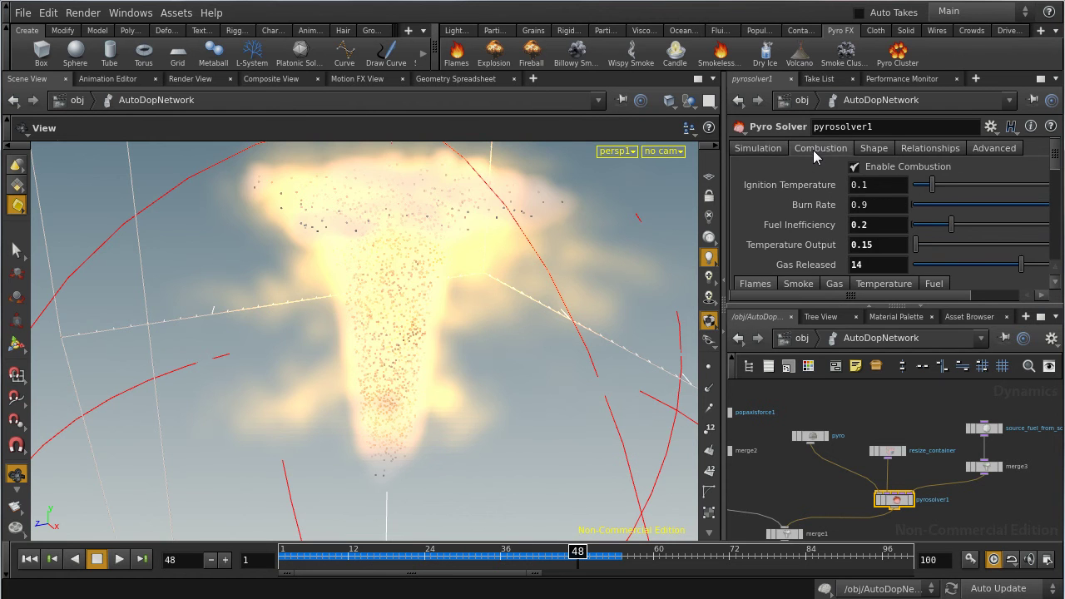
left_click(758, 150)
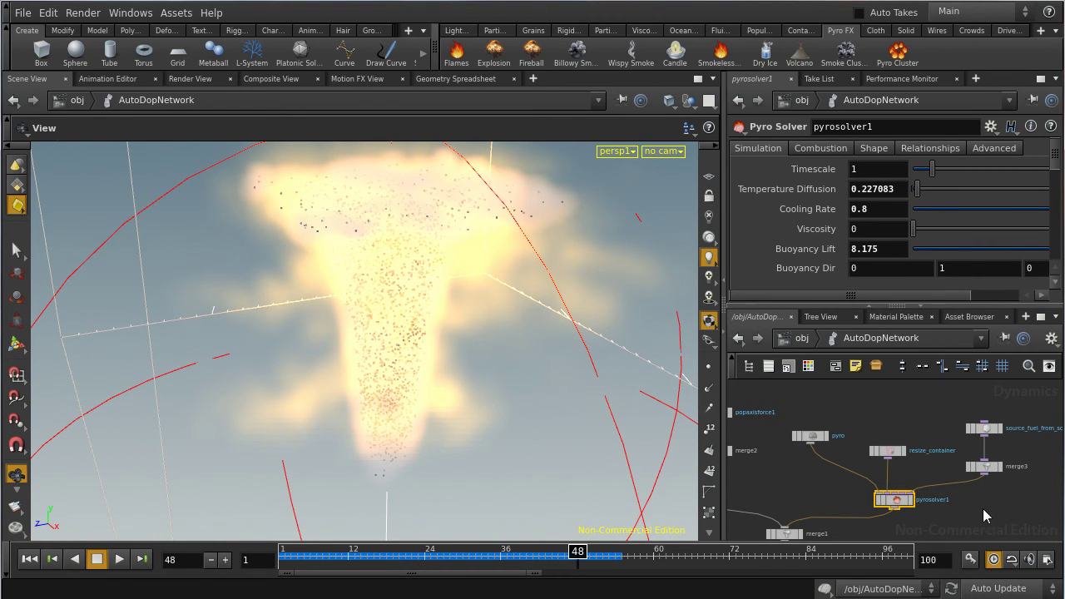
scroll(976, 505, "down", 2)
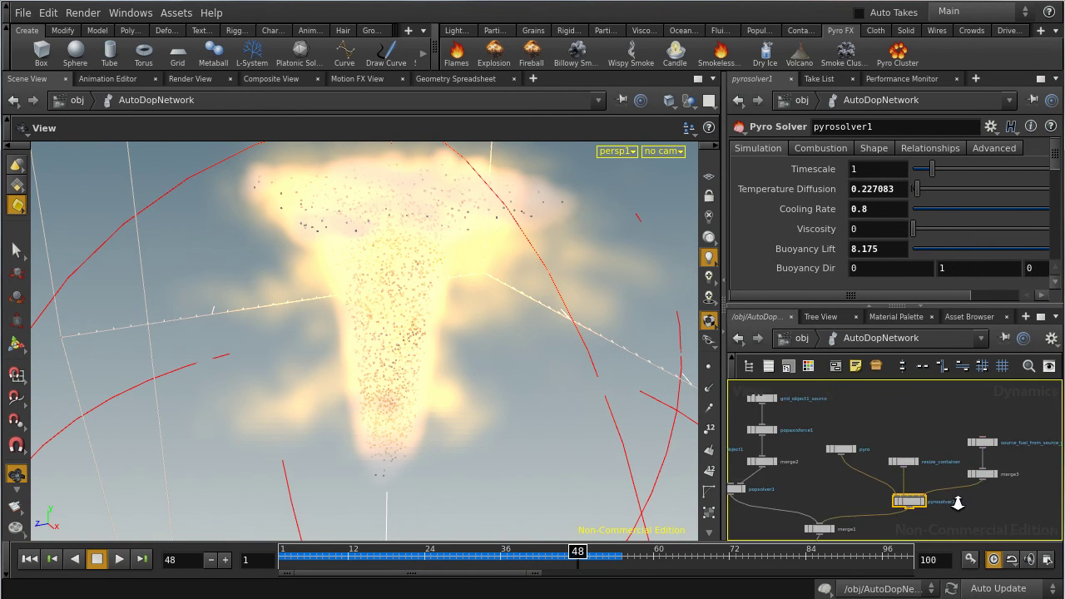
Confirm source_fuel_from_source uses OUT_fuel, then view resize_container's padding 0.726667 and threshold 0.2
left_click(982, 442)
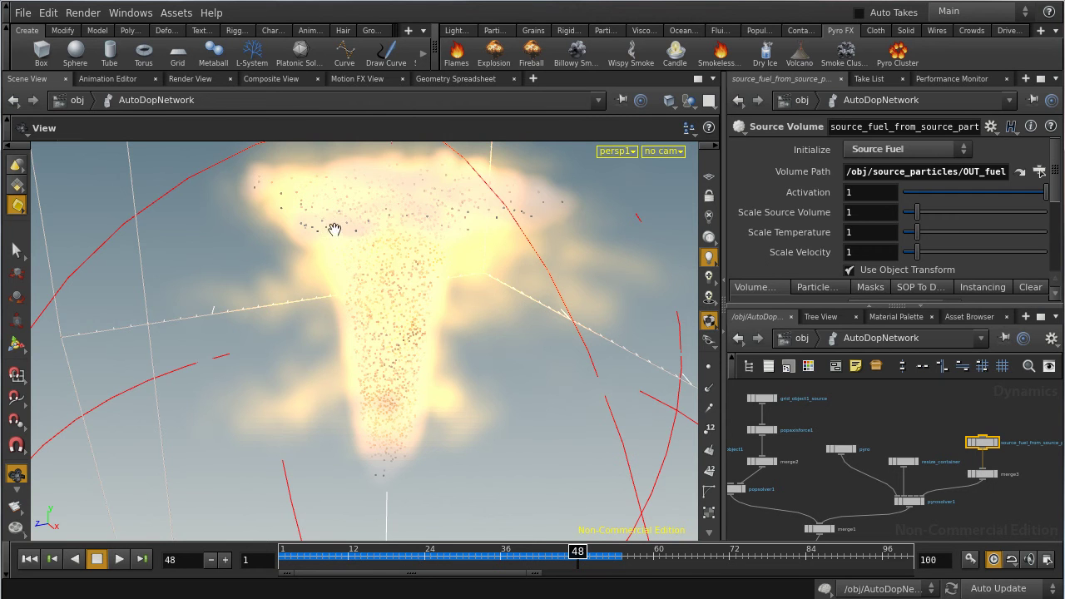
left_click(901, 432)
middle_click_drag(894, 411, 914, 419)
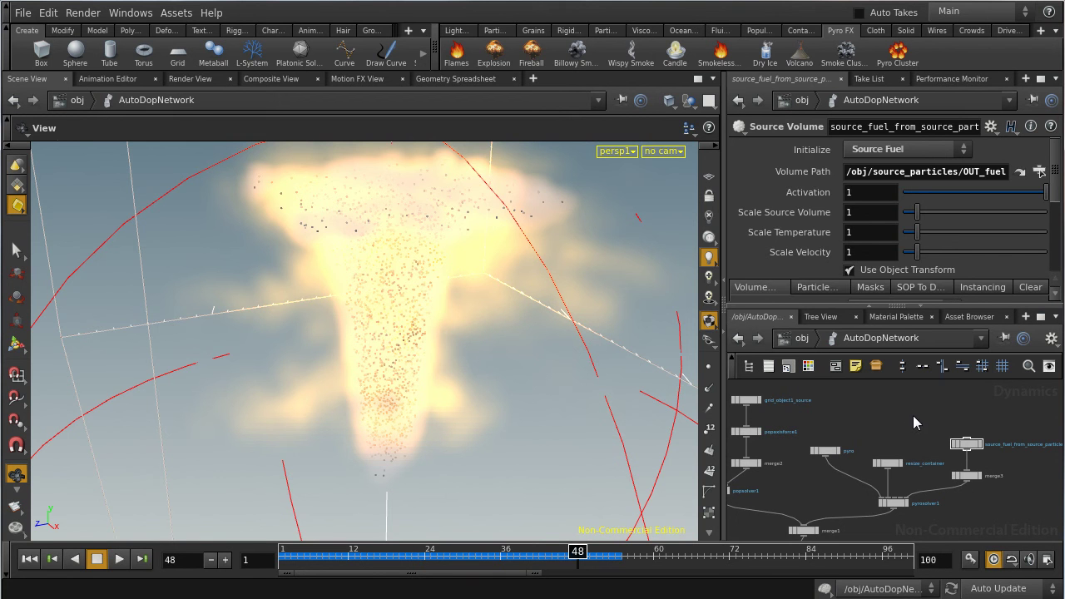
left_click(892, 466)
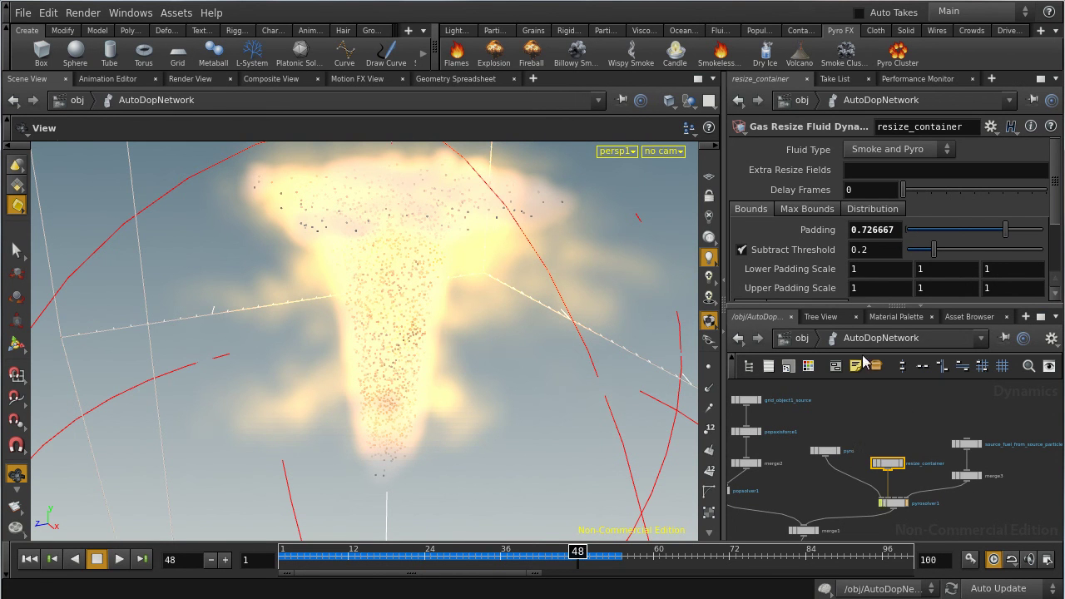
View resize_container's Max Bounds: clamp on, Dynamic initialization, object /obj/source_particles
left_click(805, 211)
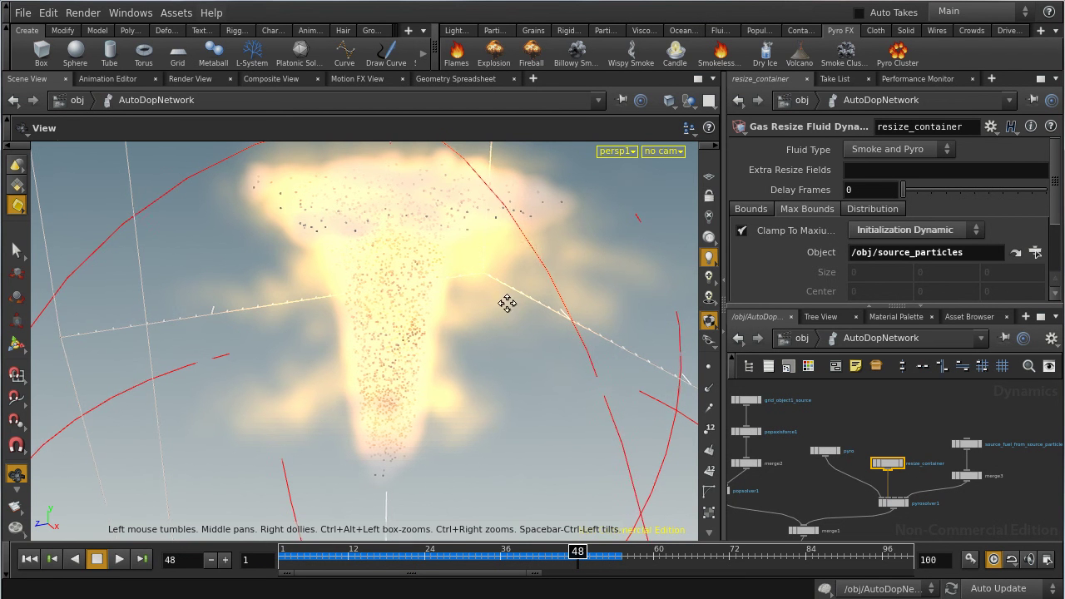
left_click_drag(504, 302, 481, 349)
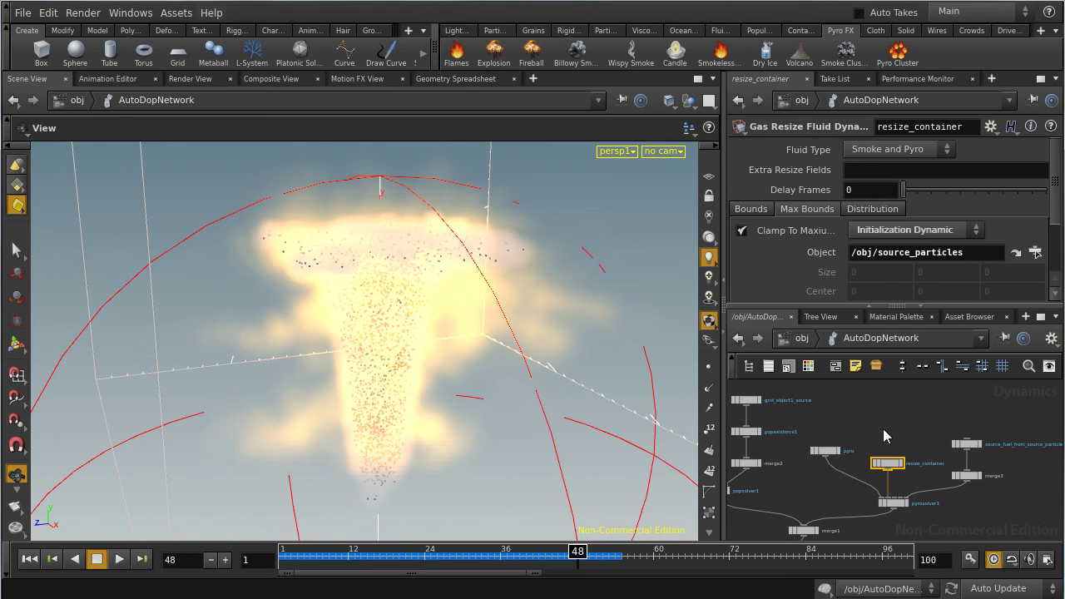
middle_click_drag(876, 424, 904, 421)
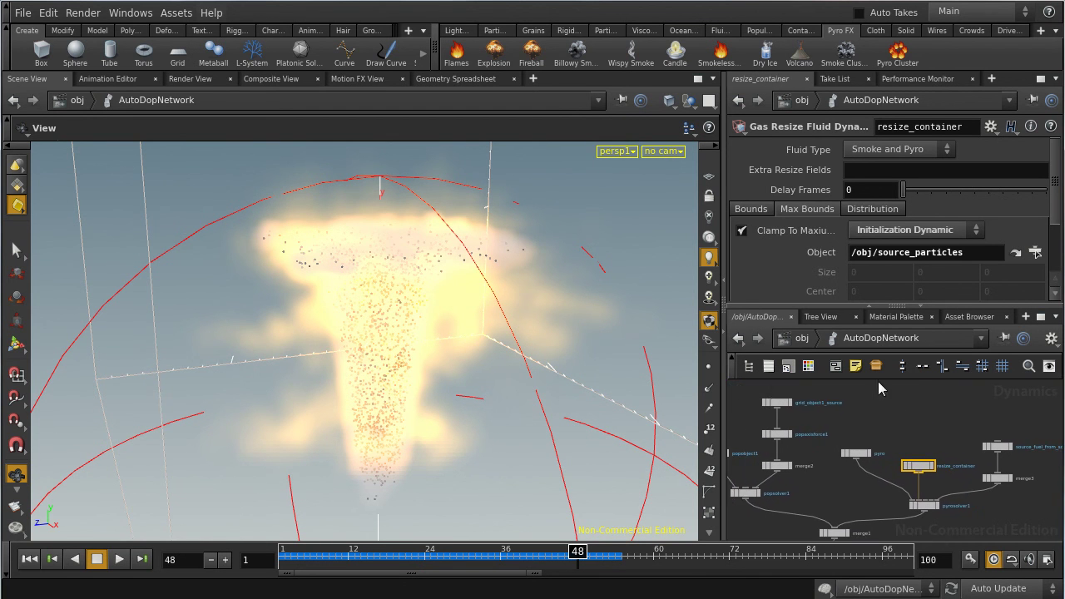
left_click(950, 423)
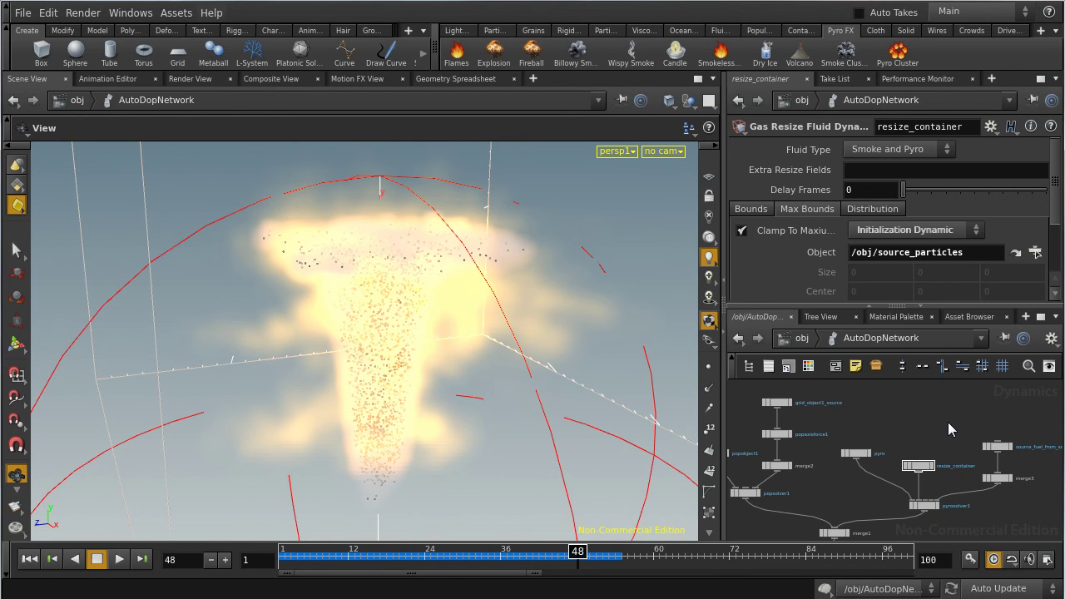